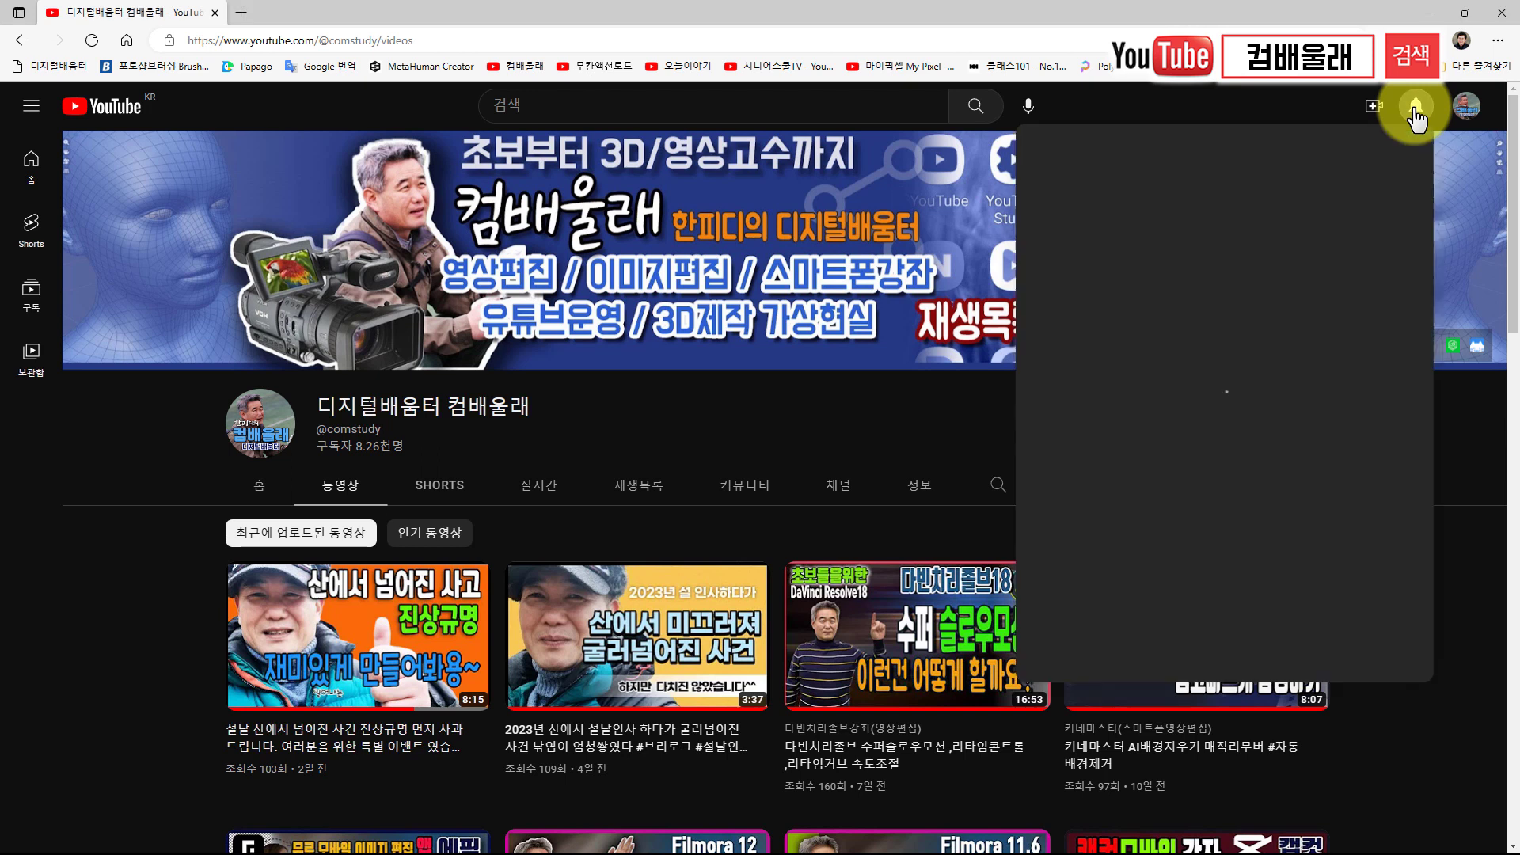
# Open the comment notification for the Filmora reframe video and read the viewer's highlighted question
pyautogui.click(1167, 388)
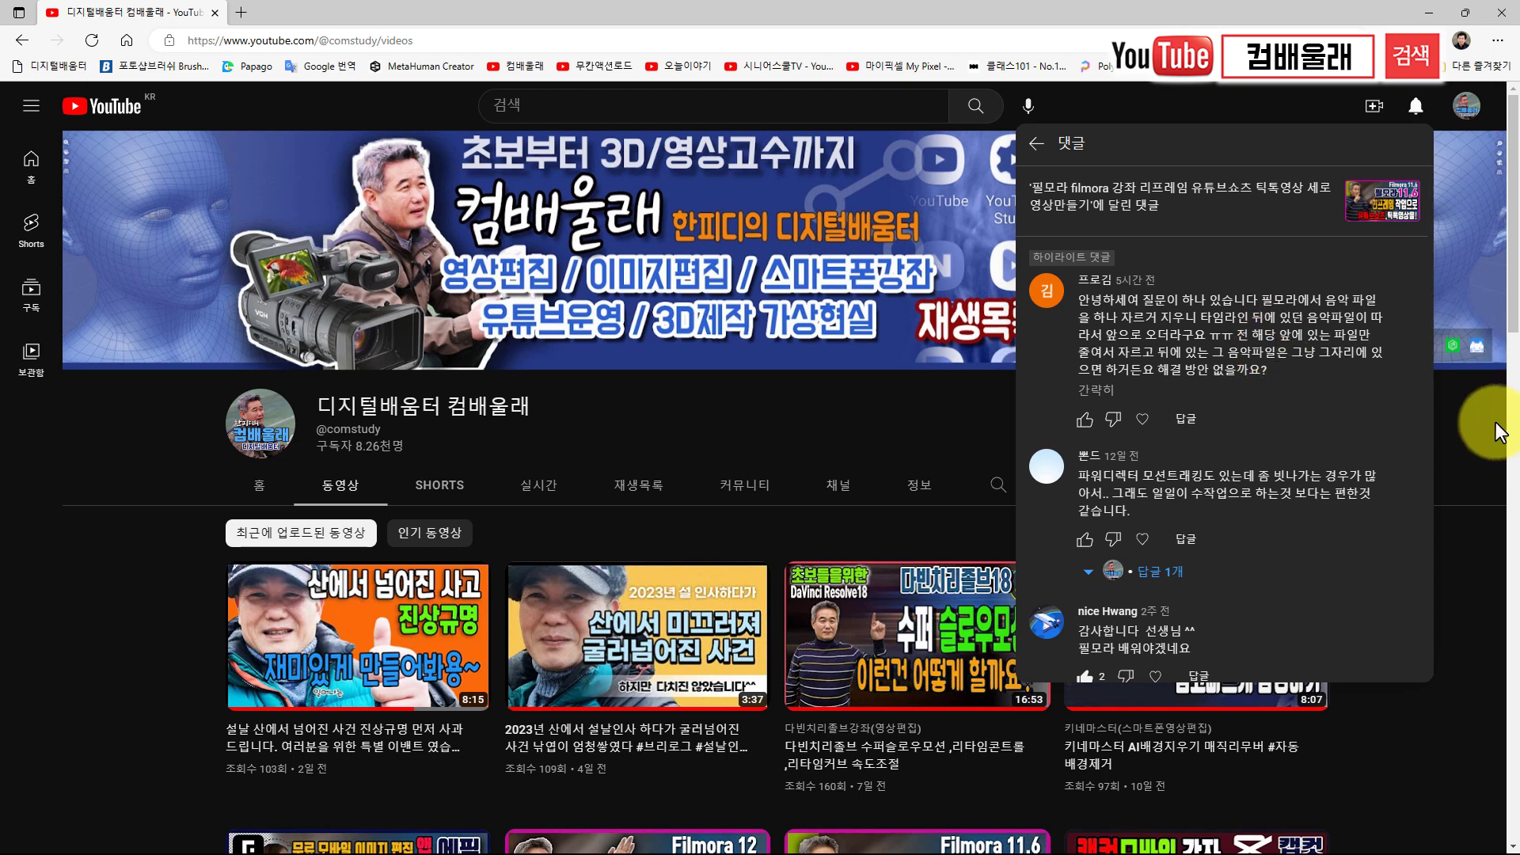
pyautogui.click(1461, 403)
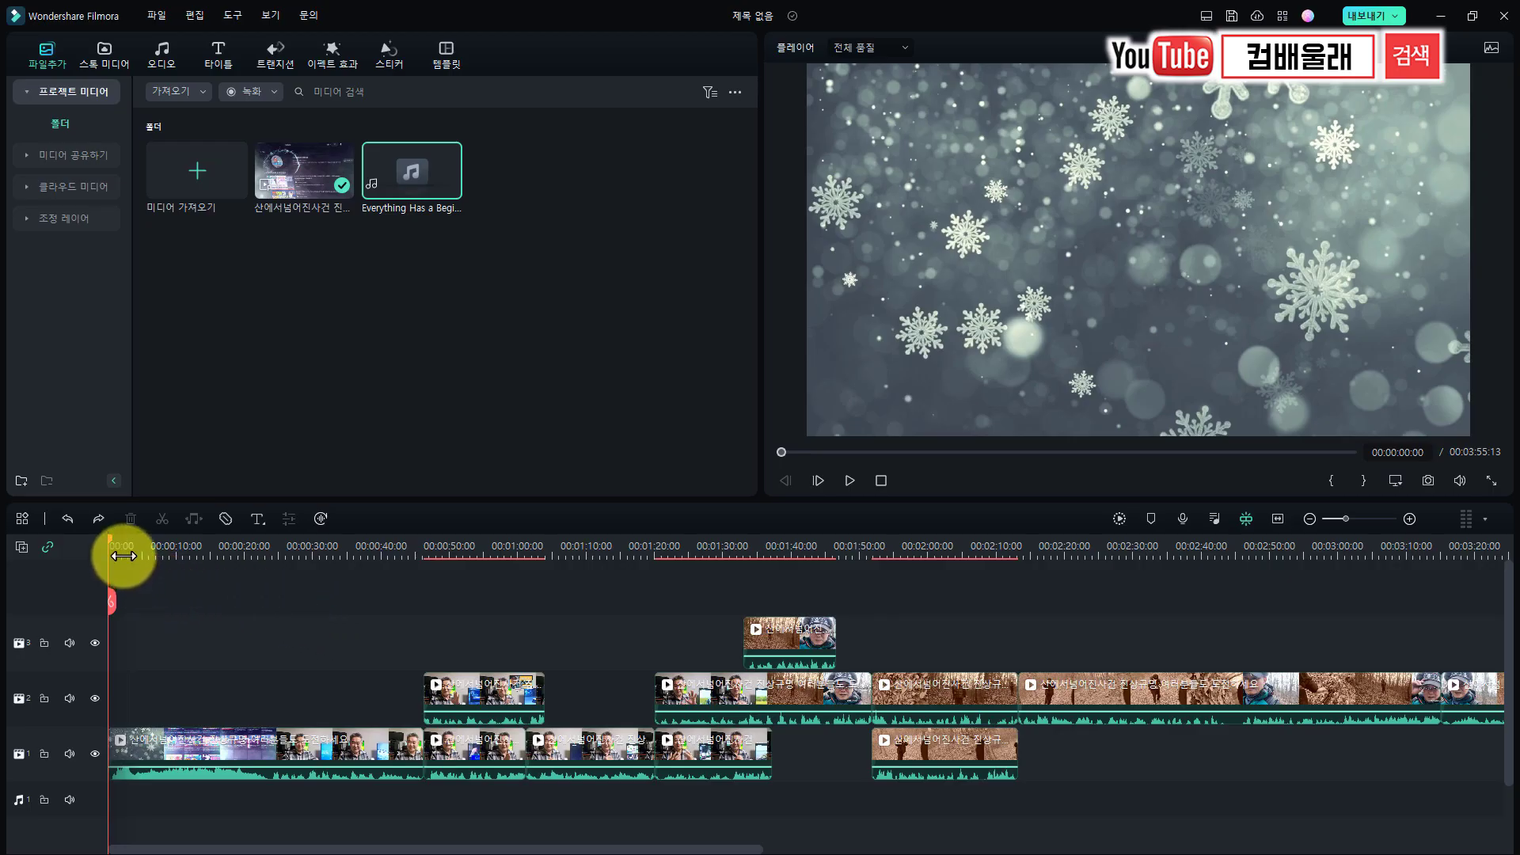
# Split the first clip on the first video track at 00:00:23:17 and ripple-delete the part after the cut
pyautogui.moveTo(156, 549)
pyautogui.mouseDown()
pyautogui.moveTo(208, 551)
pyautogui.moveTo(169, 544)
pyautogui.mouseUp()
pyautogui.click(262, 753)
pyautogui.hotkey('ctrl', 'b')
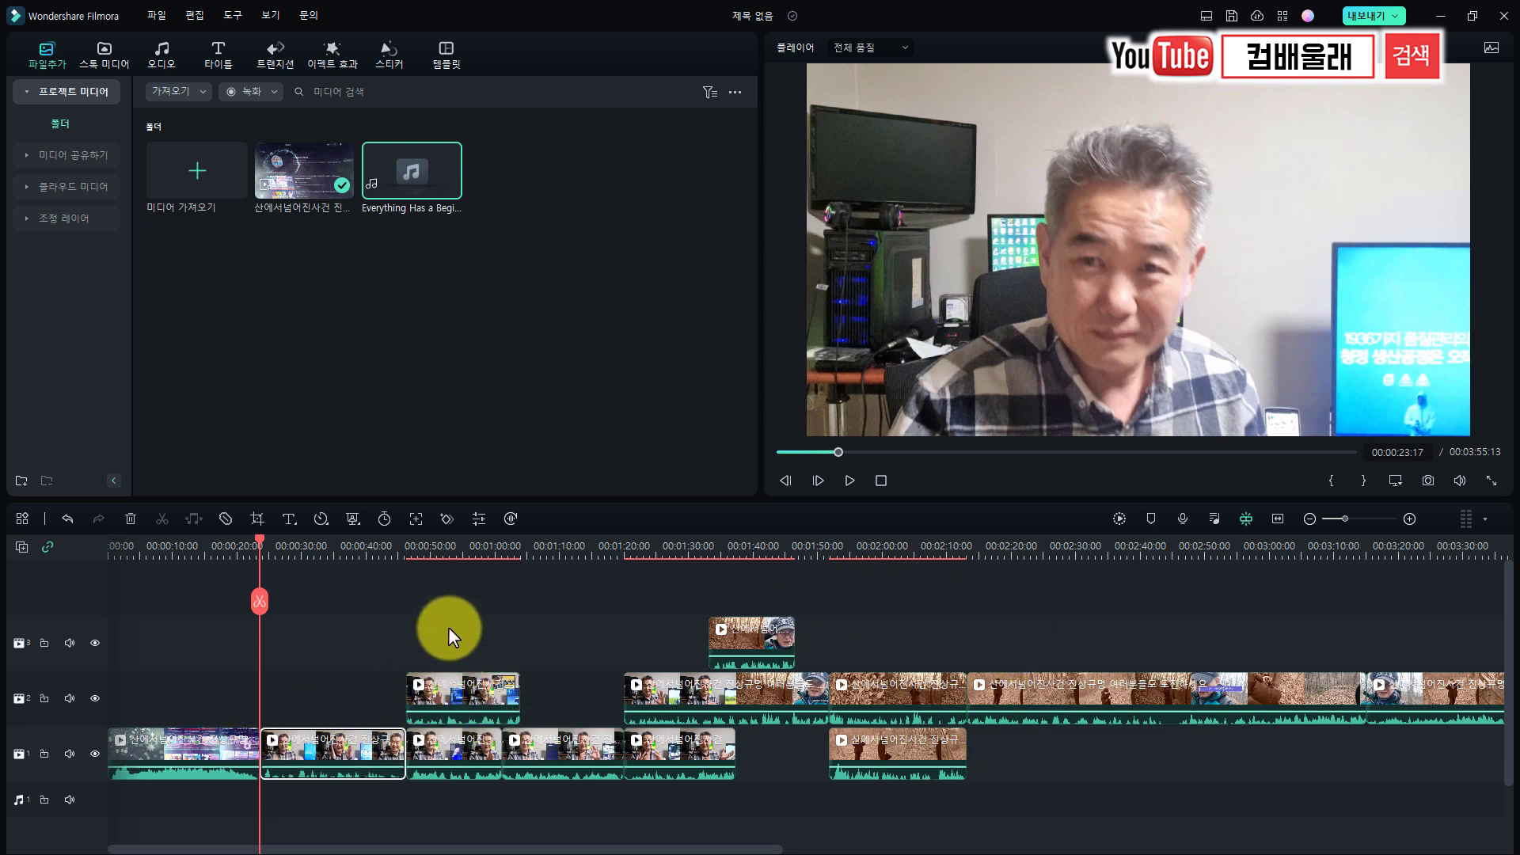
pyautogui.press('Delete')
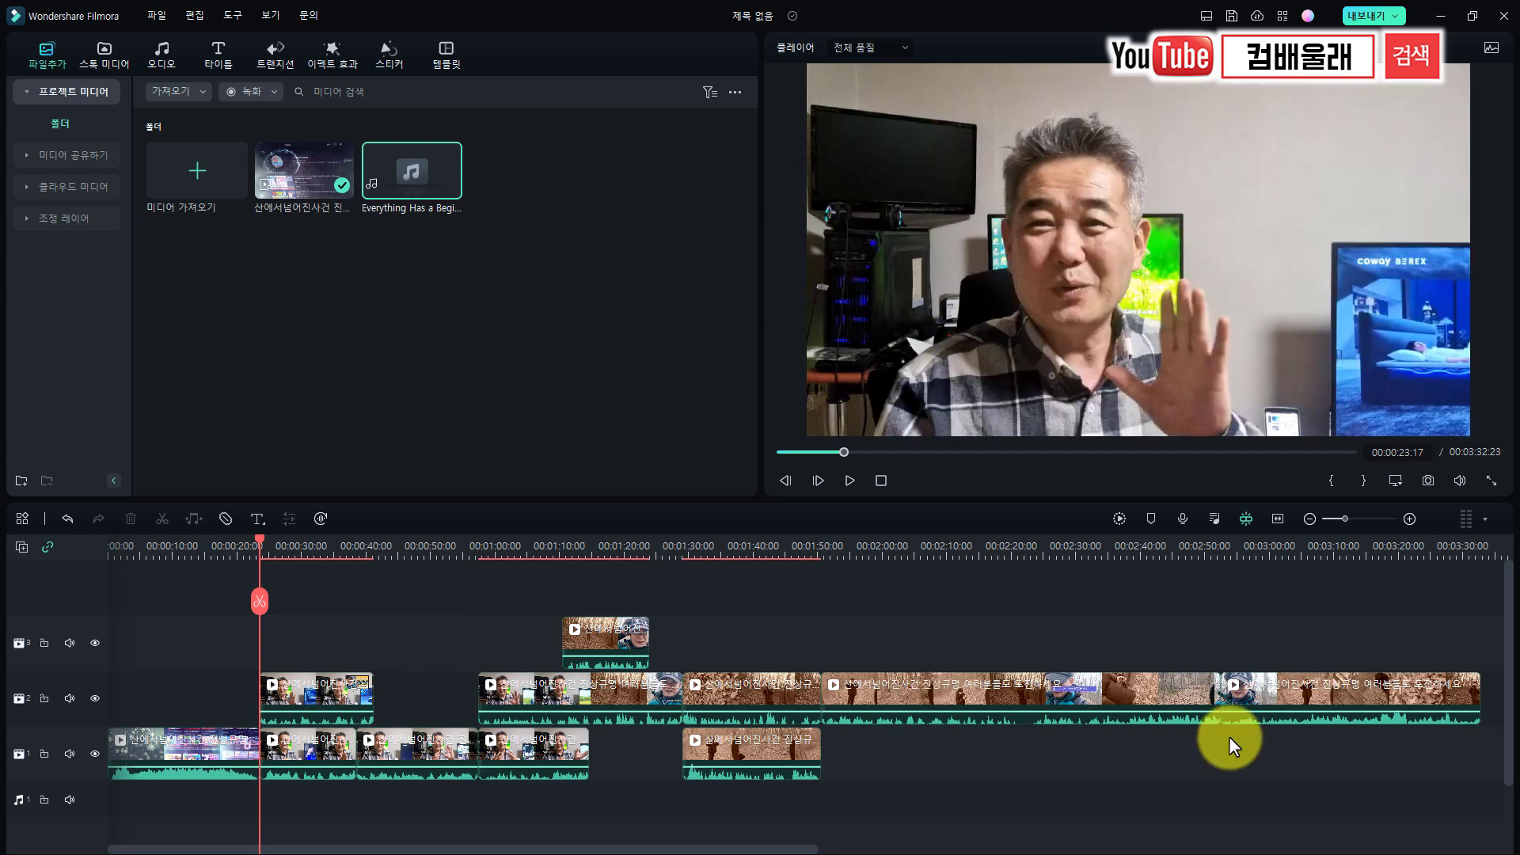
# Try shifting all clips after the opening clip later in the timeline and back against it, and undo the changes
pyautogui.moveTo(1185, 764); pyautogui.dragTo(833, 691)
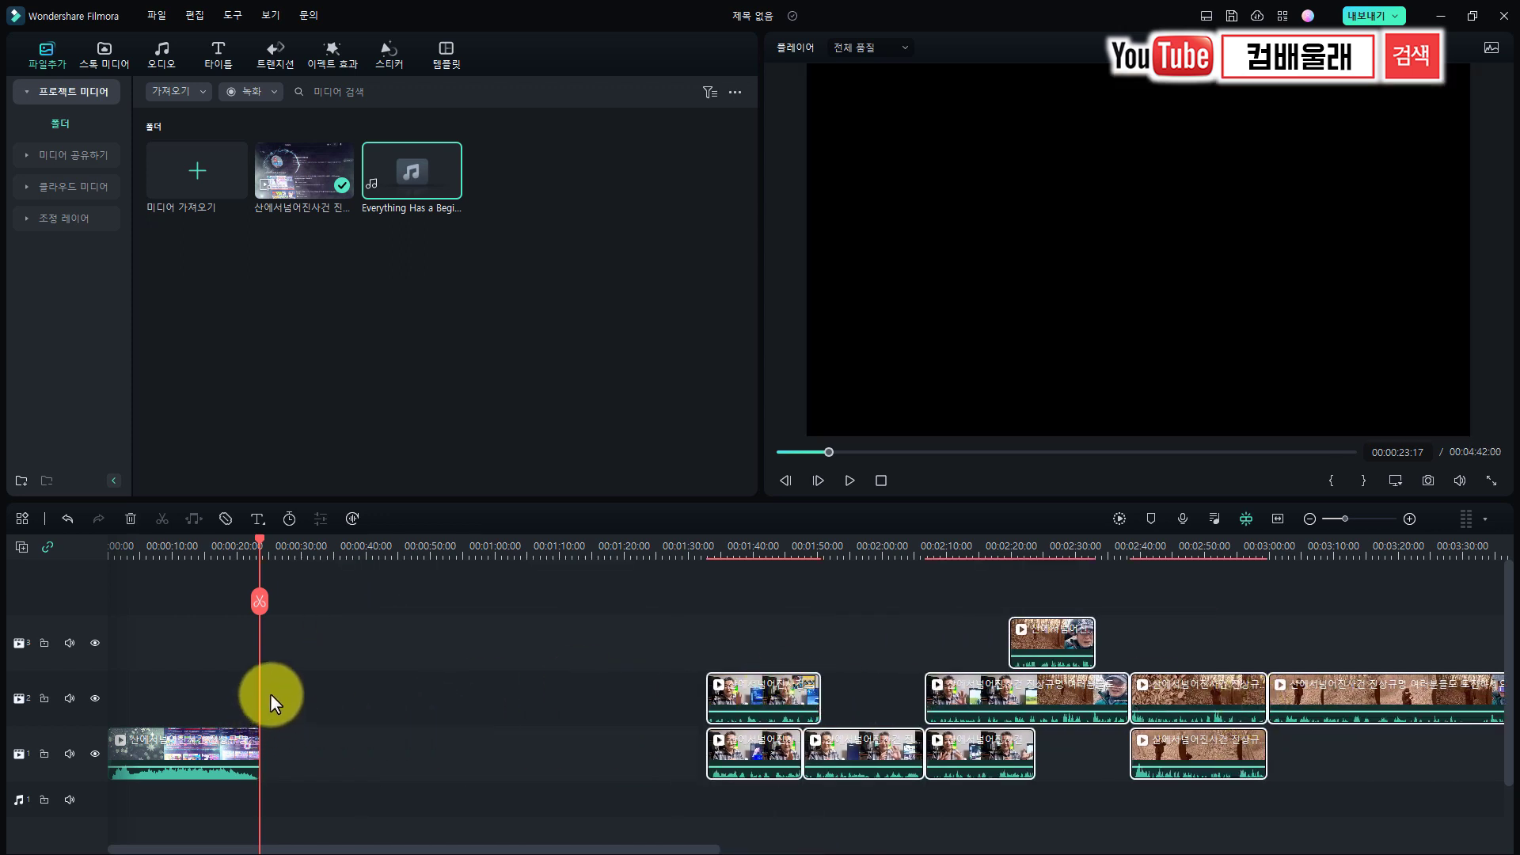
pyautogui.click(1357, 730)
pyautogui.moveTo(1414, 771); pyautogui.dragTo(711, 629)
pyautogui.moveTo(736, 683); pyautogui.dragTo(294, 678)
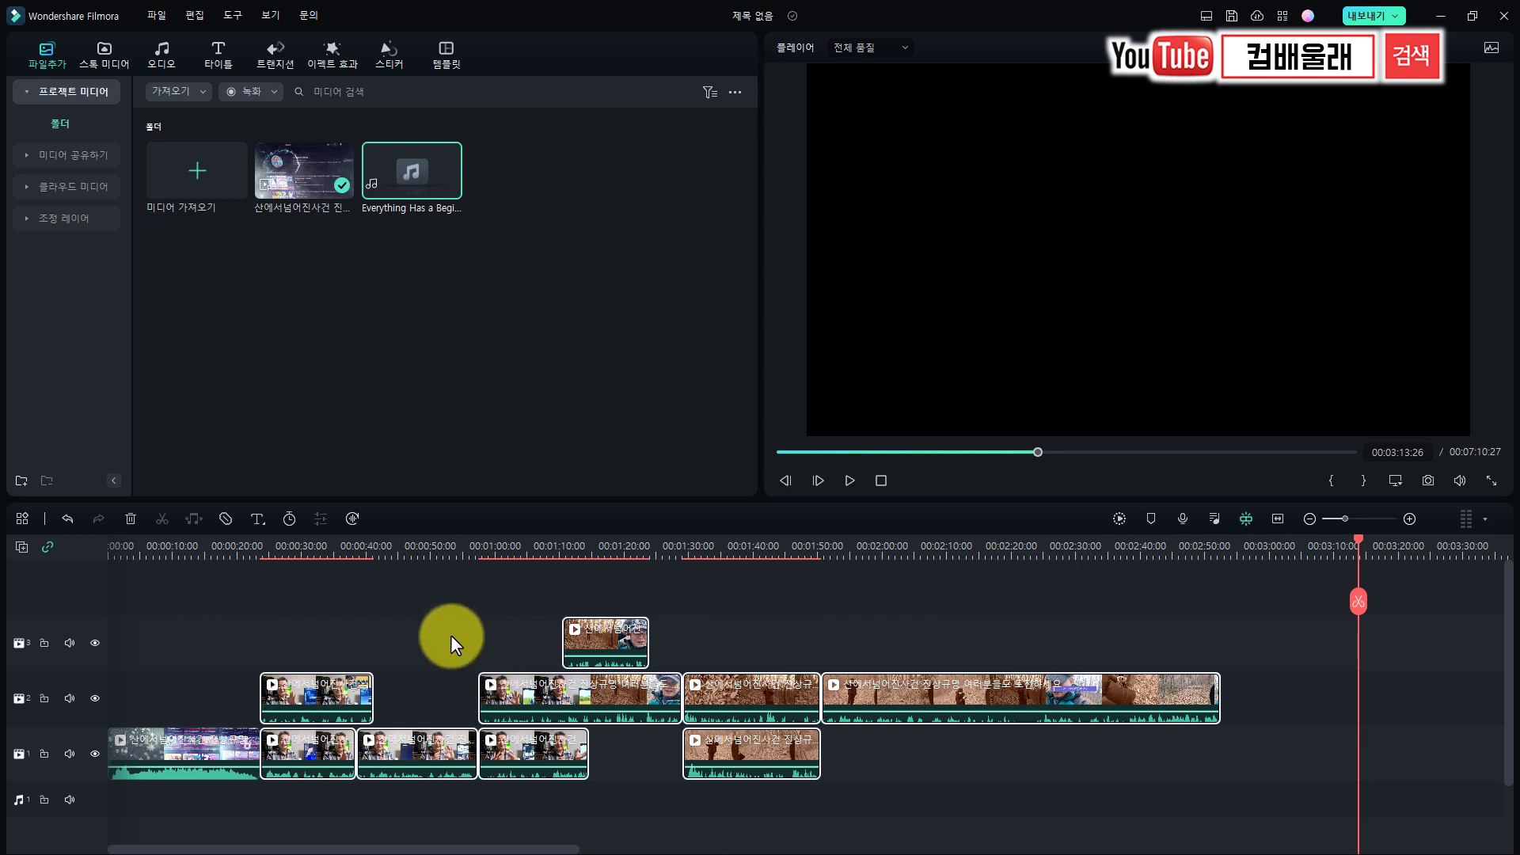
pyautogui.hotkey('ctrl', 'z')
# Try deleting the third clip on the first video track with auto ripple off, and undo the deletion
pyautogui.click(668, 682)
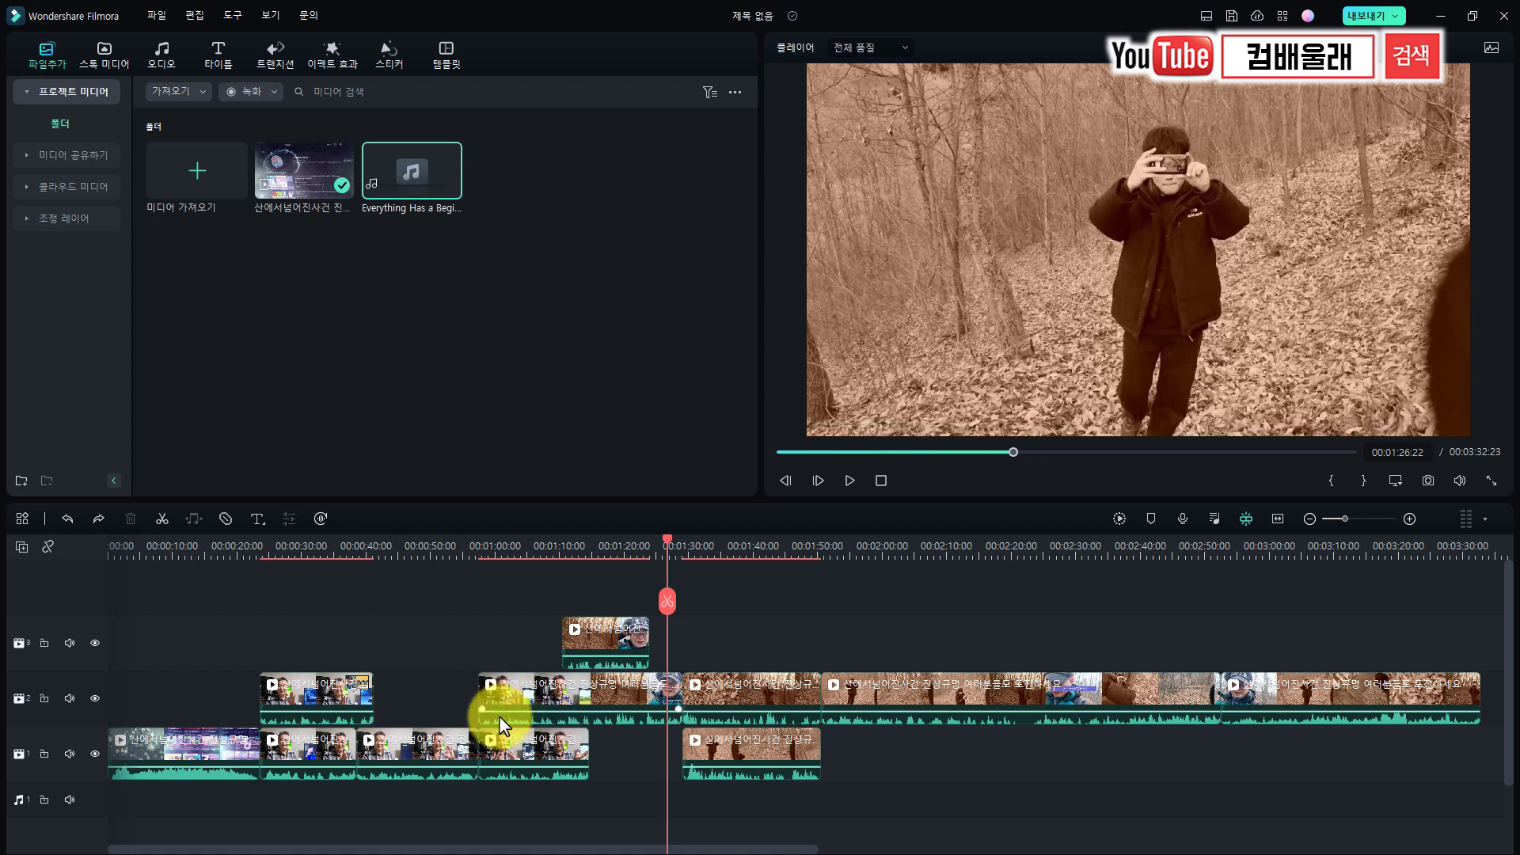
pyautogui.click(402, 756)
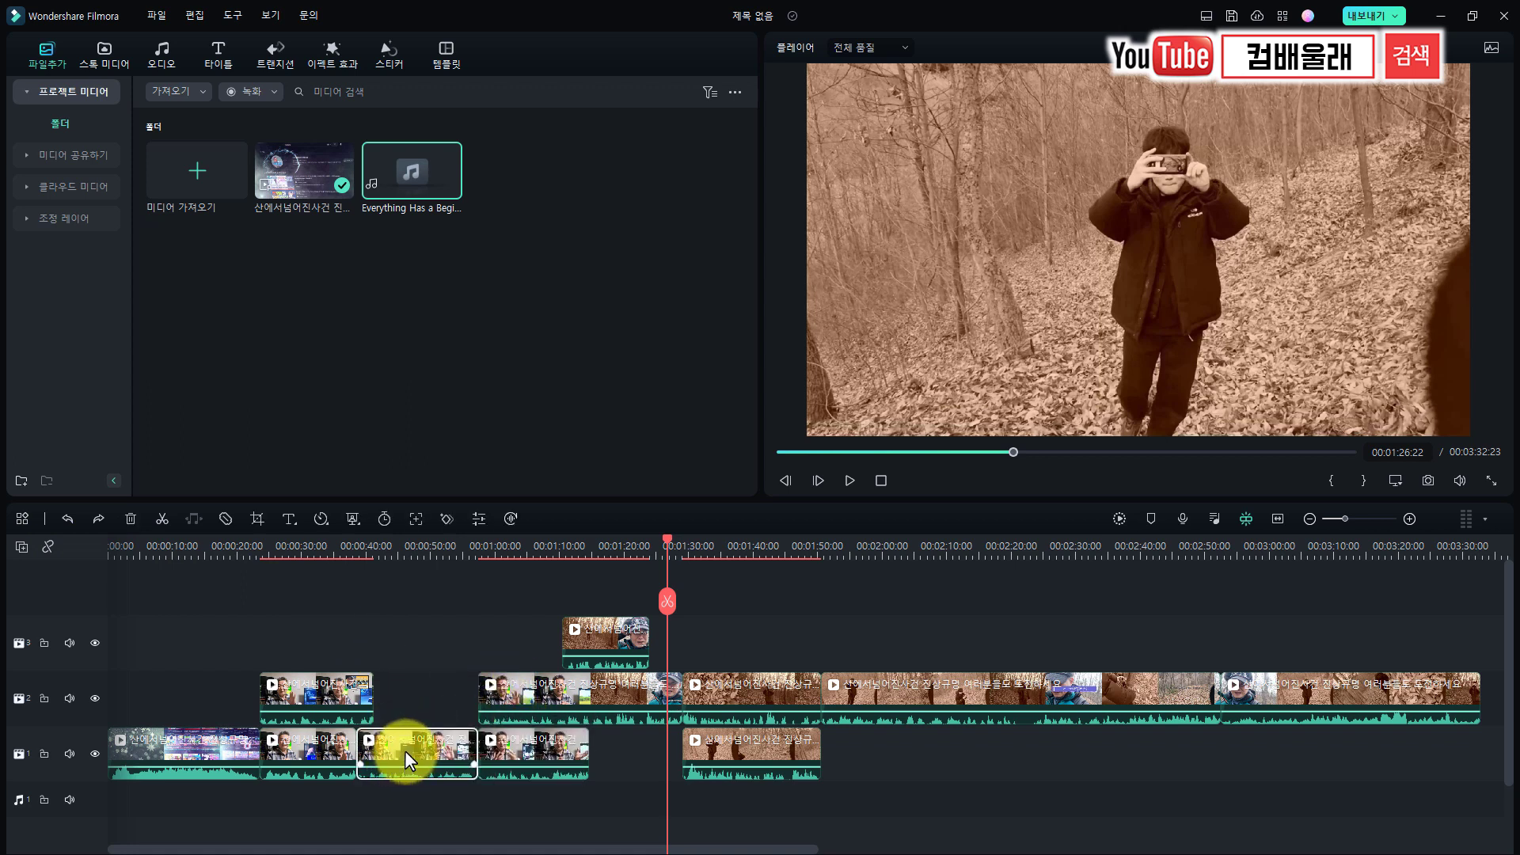
pyautogui.press('Delete')
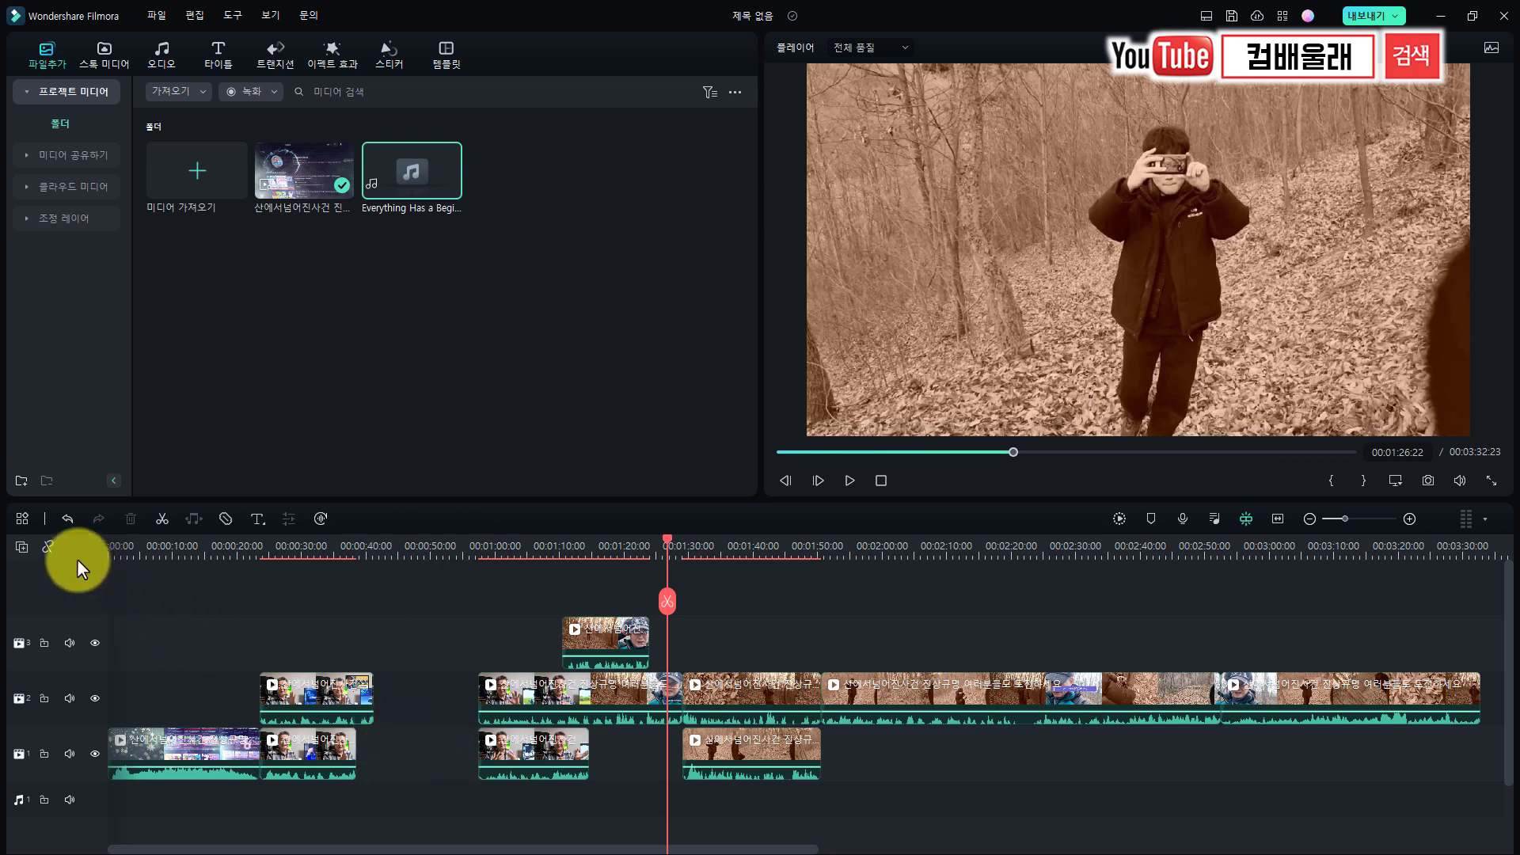
pyautogui.hotkey('ctrl', 'z')
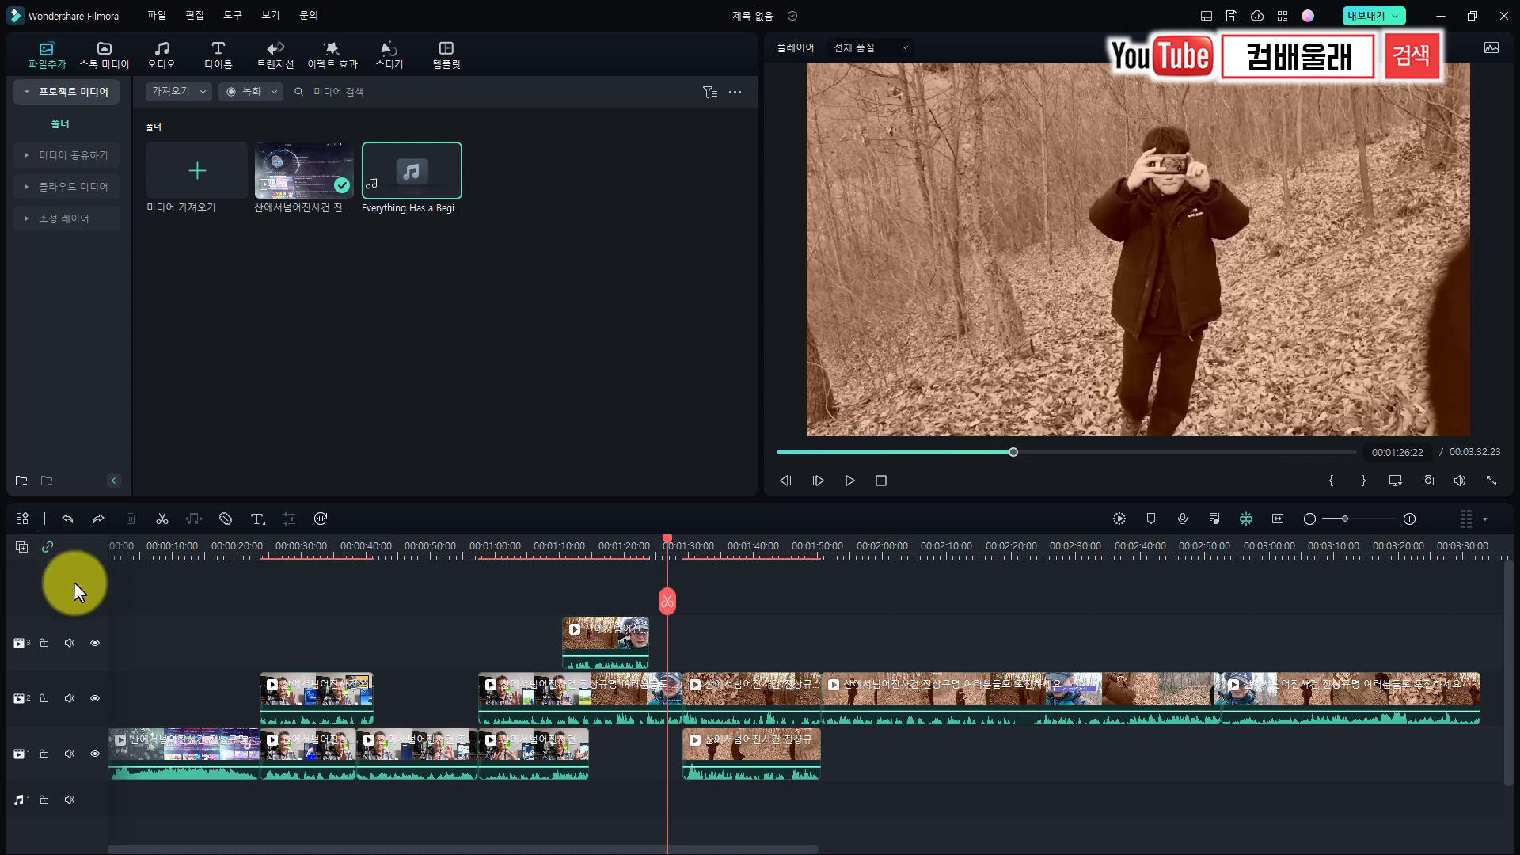
# Try ripple-deleting the first video track's third clip and the second-track clip starting at 00:01:34:12, and undo both deletions
pyautogui.click(420, 741)
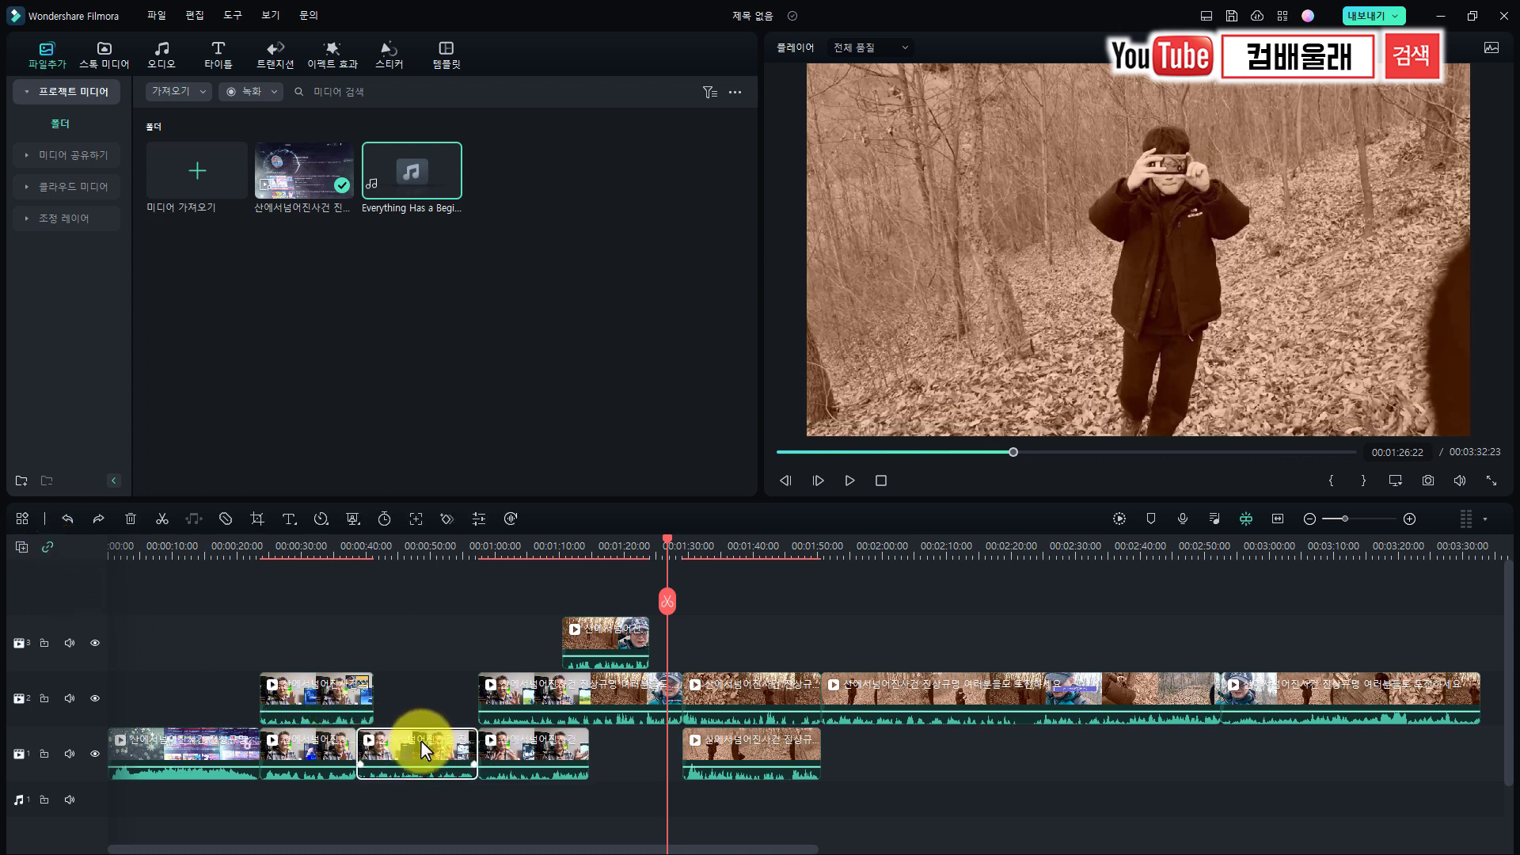
pyautogui.hotkey('shift', 'Delete')
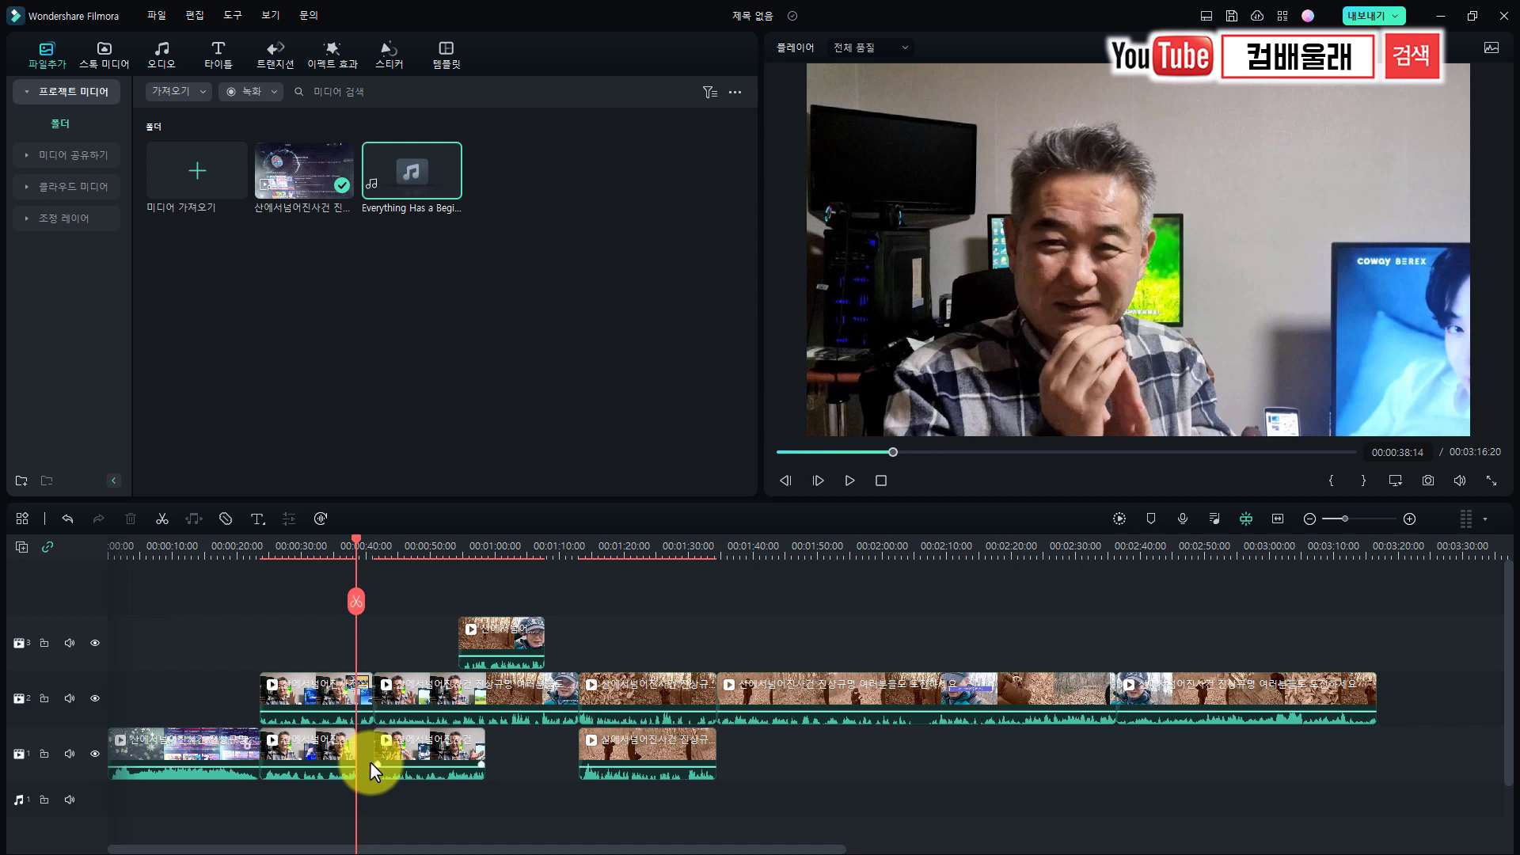
pyautogui.click(833, 692)
pyautogui.press('Delete')
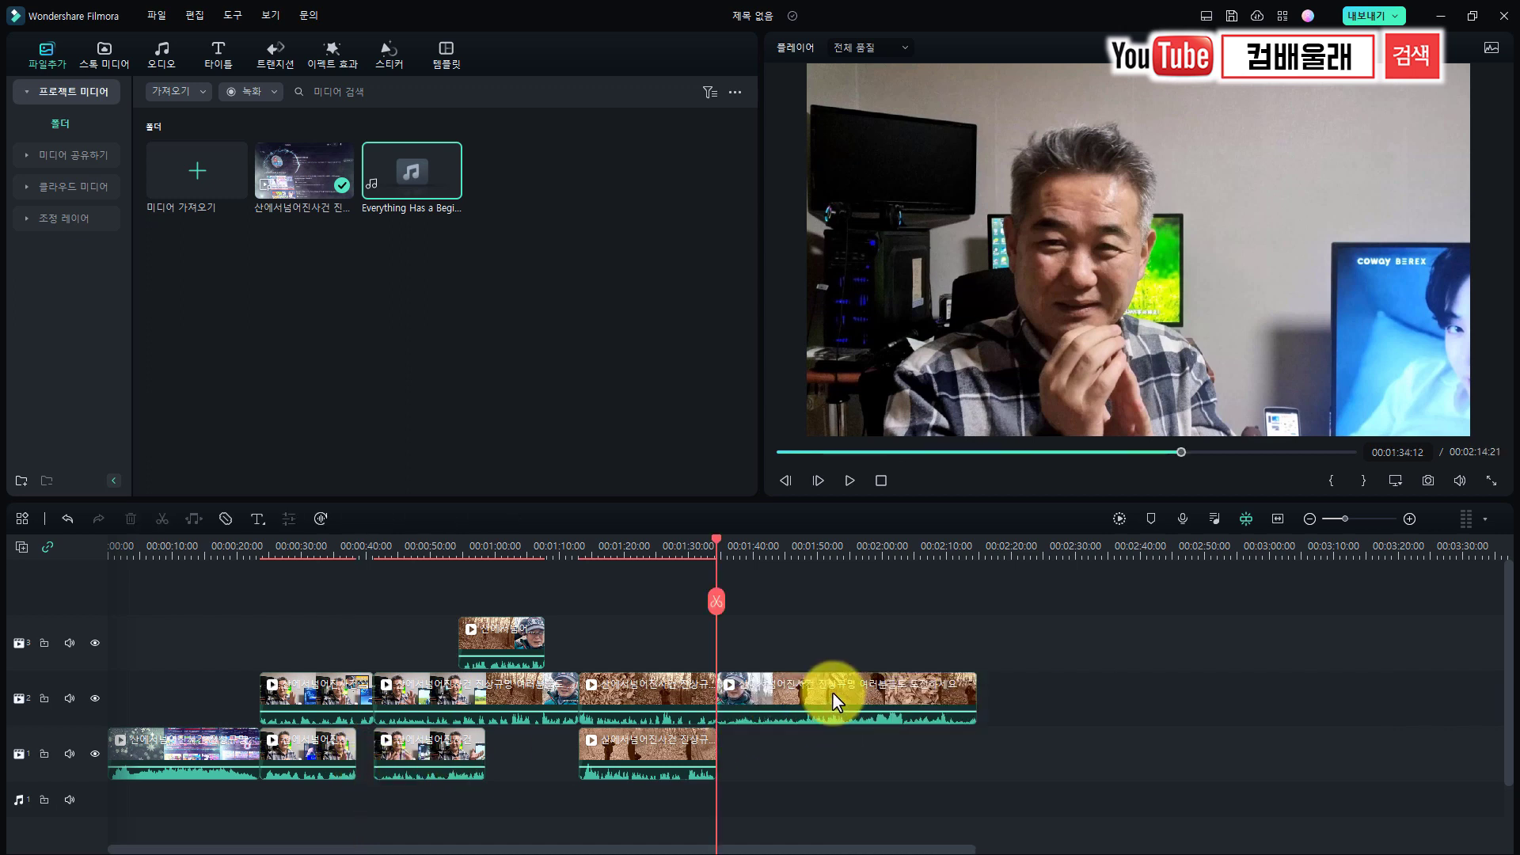
pyautogui.hotkey('ctrl', 'z')
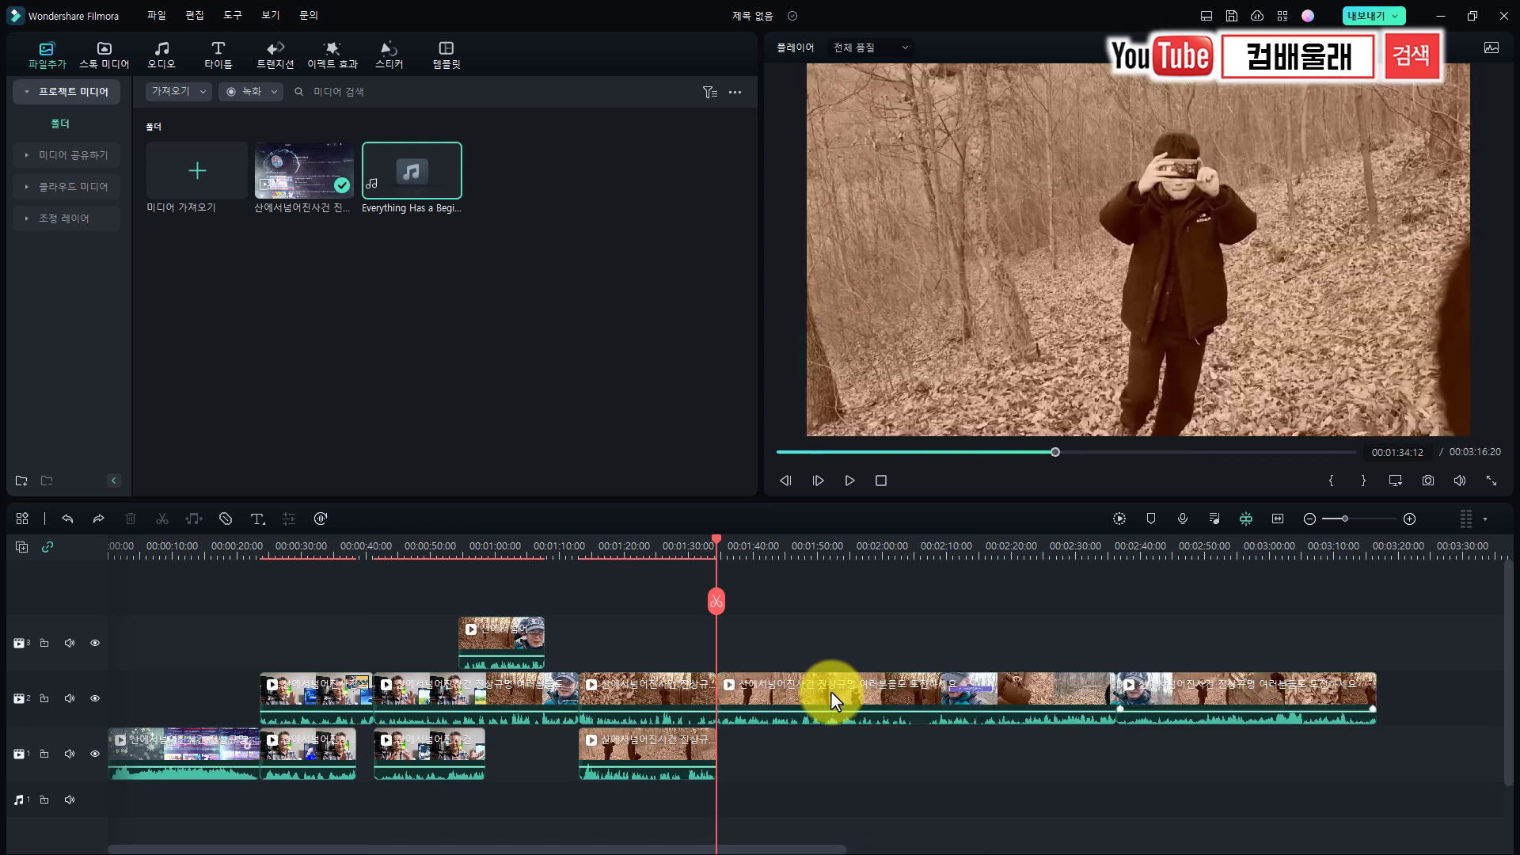
pyautogui.hotkey('ctrl', 'z')
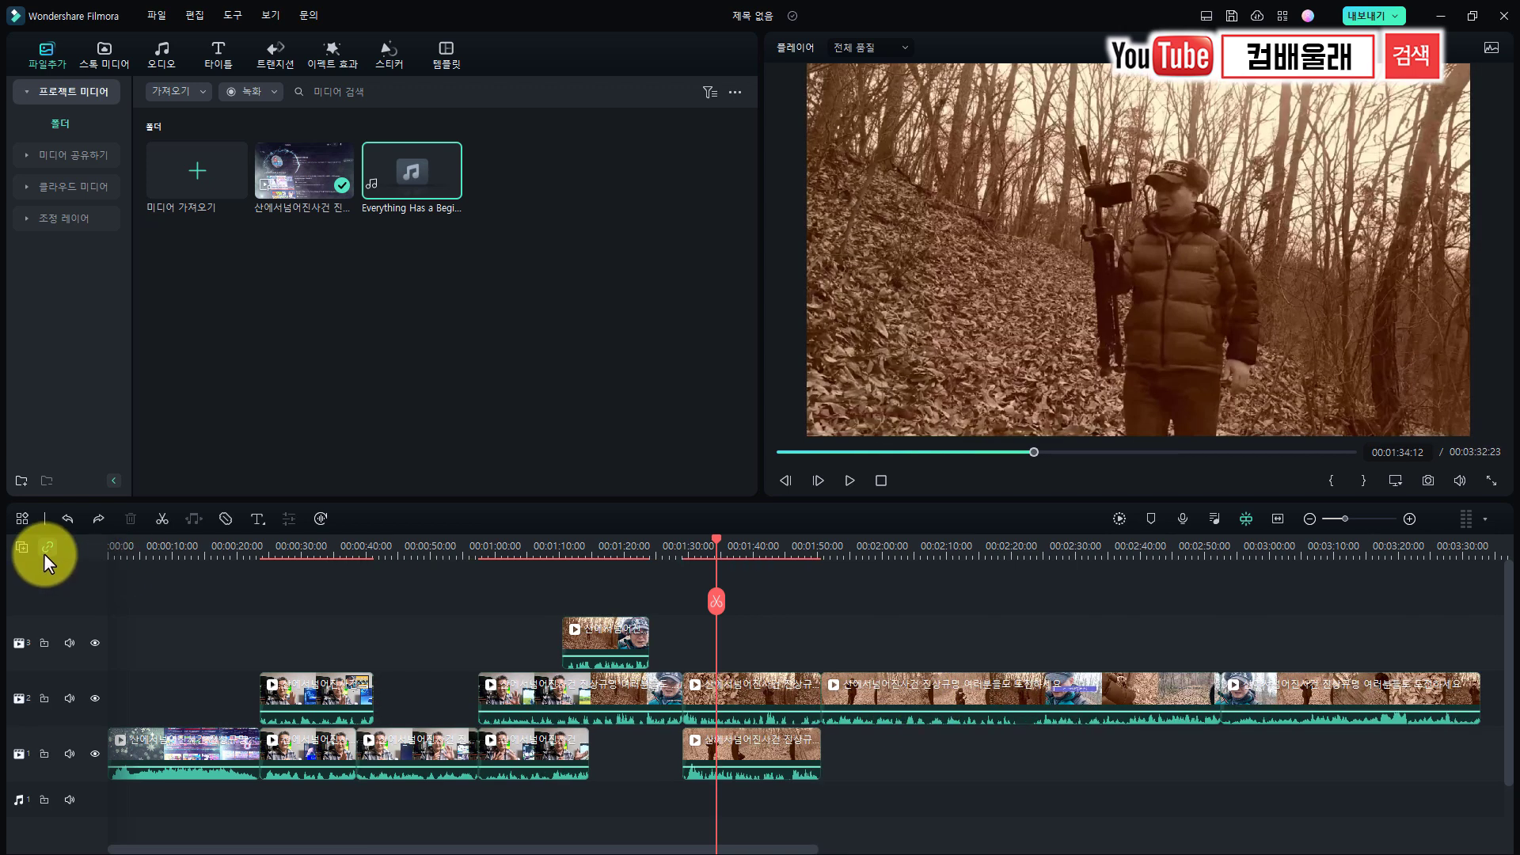
# Delete the third clip on the first video track while auto ripple is off
pyautogui.click(414, 755)
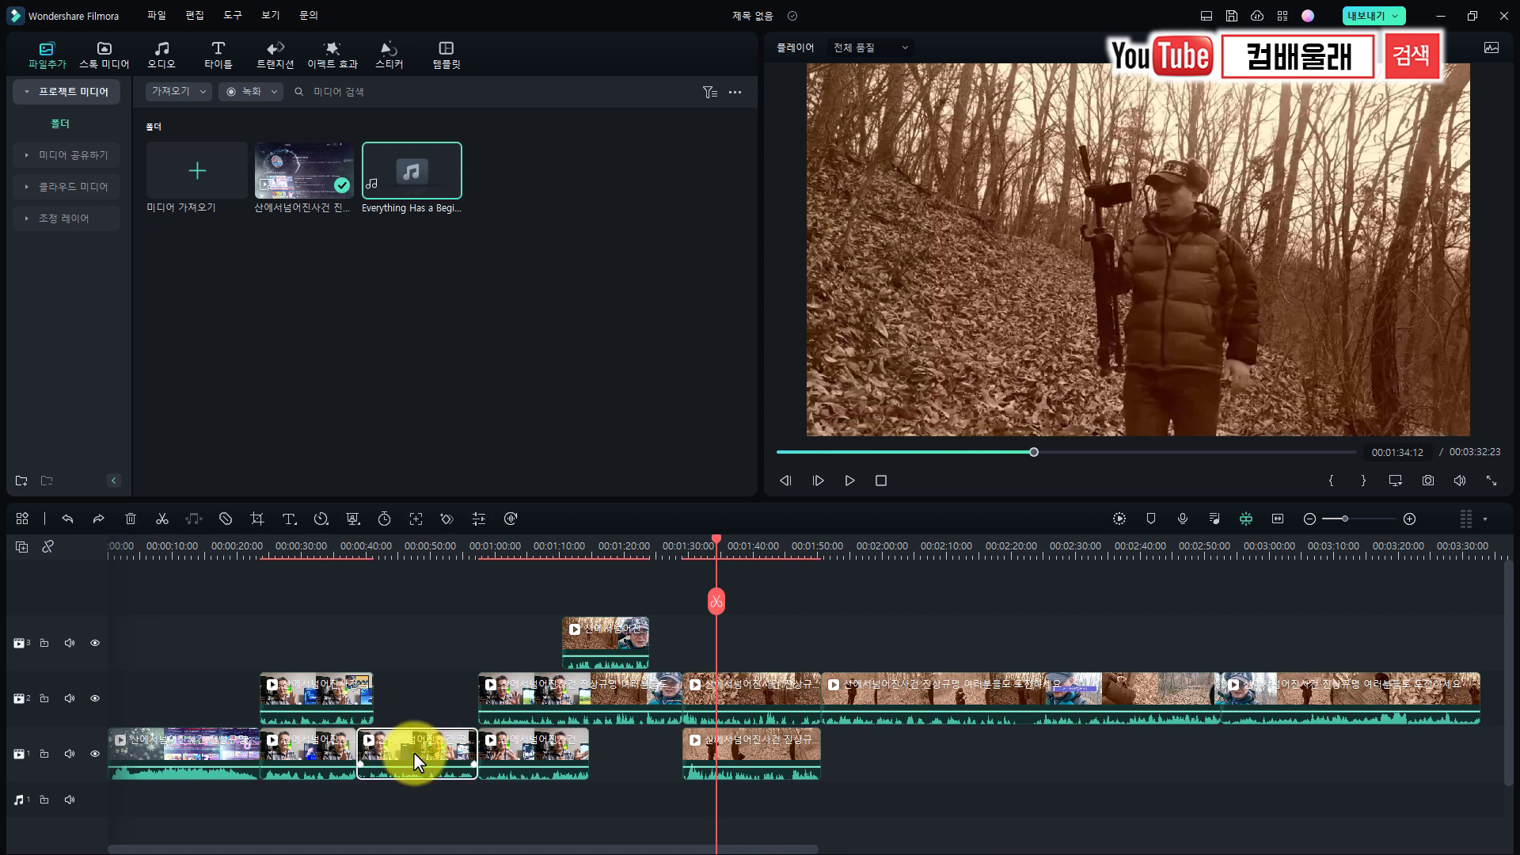
pyautogui.press('Delete')
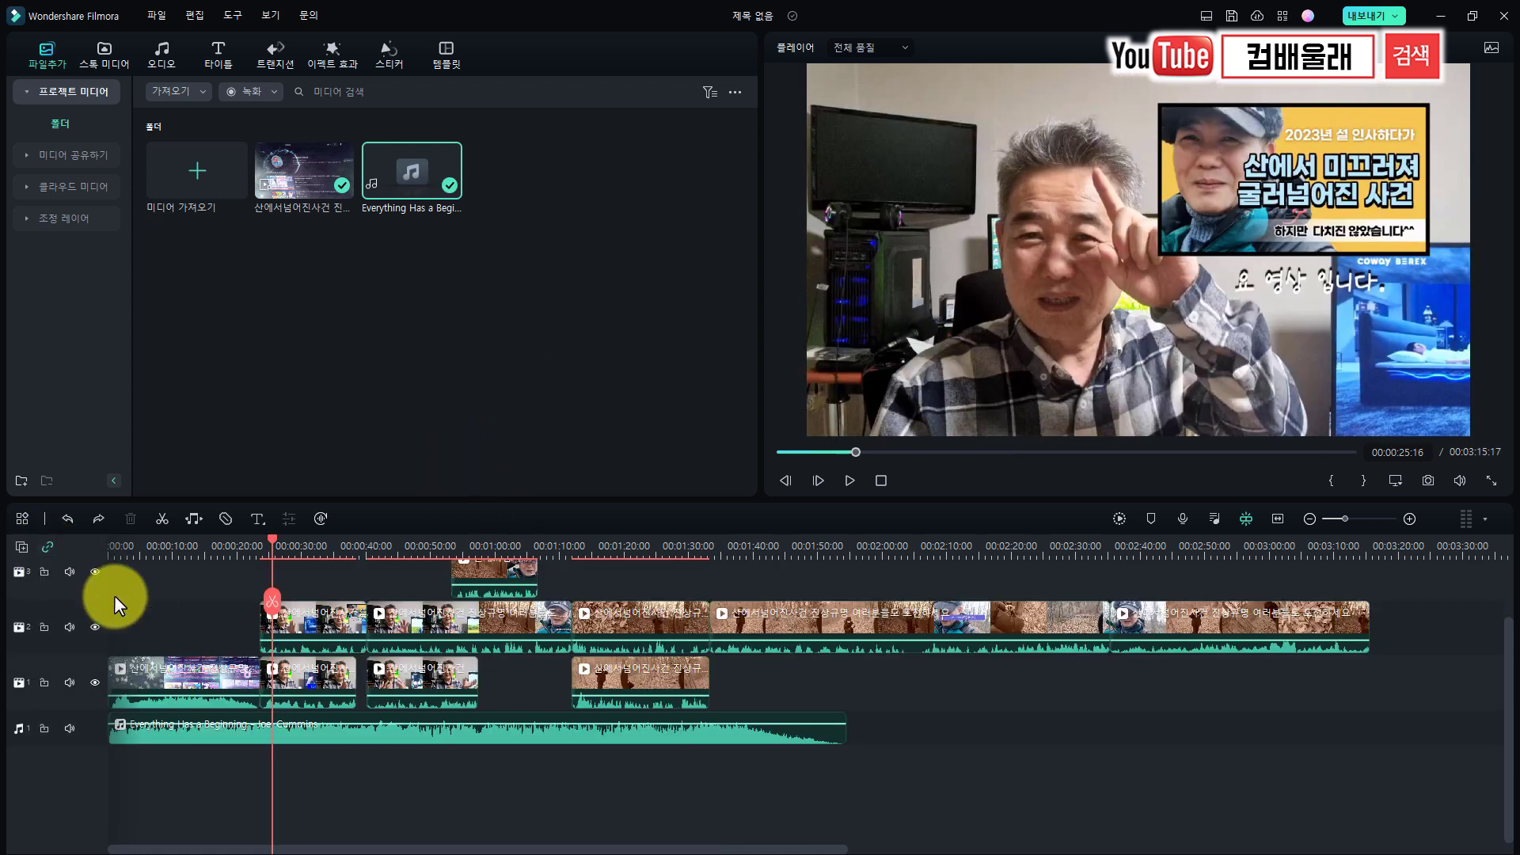
# Split the background music on the audio track at 00:00:38:05
pyautogui.click(354, 546)
pyautogui.click(359, 729)
pyautogui.hotkey('ctrl', 'b')
# Try cutting out the music between 00:00:38:05 and 00:01:02:17, and undo both the deletion and the second split
pyautogui.click(511, 546)
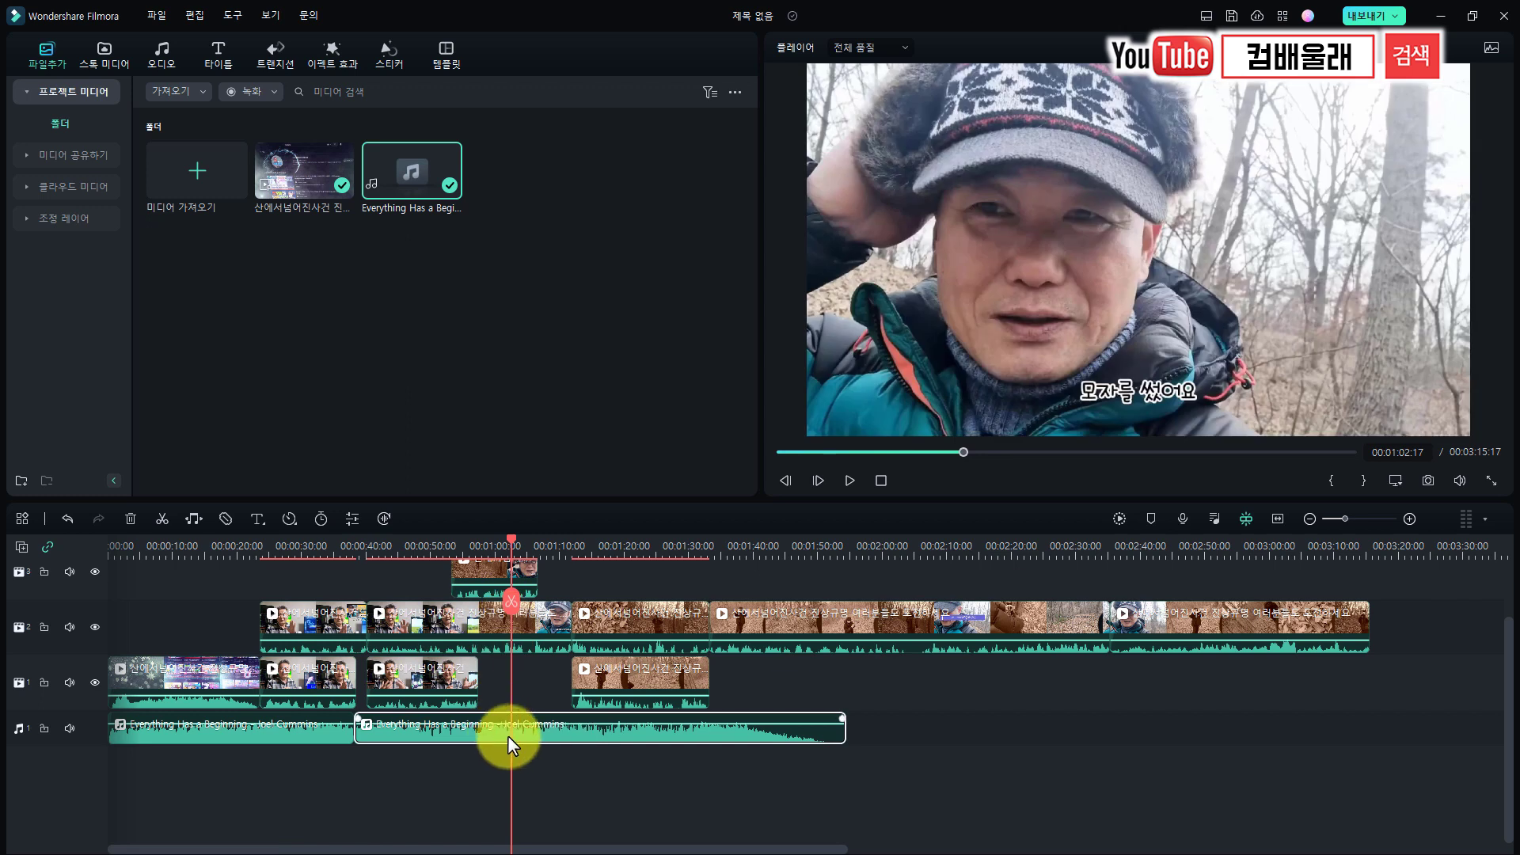
pyautogui.hotkey('ctrl', 'b')
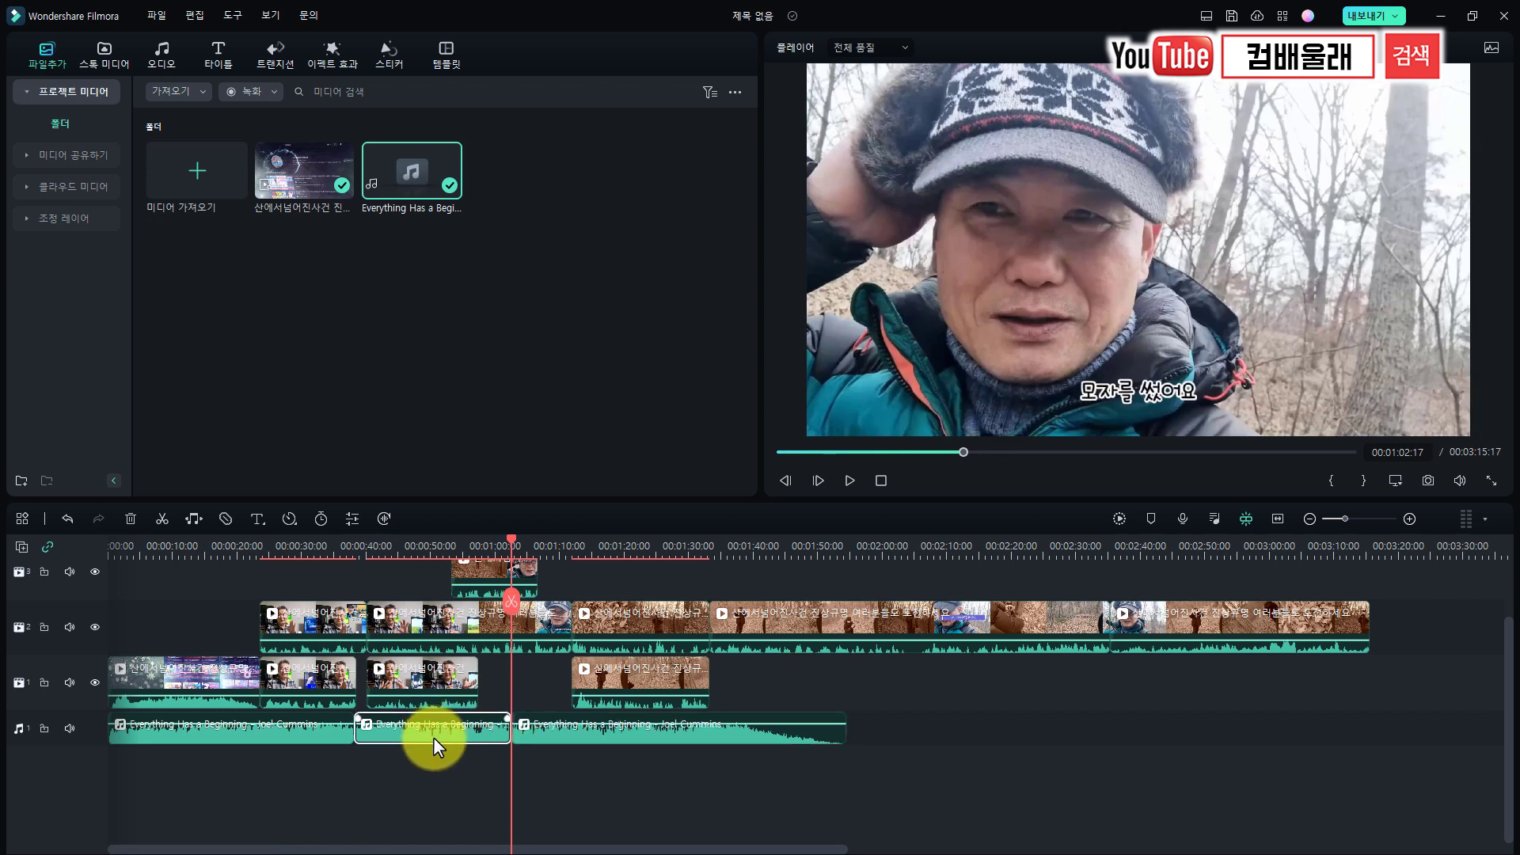
pyautogui.press('Delete')
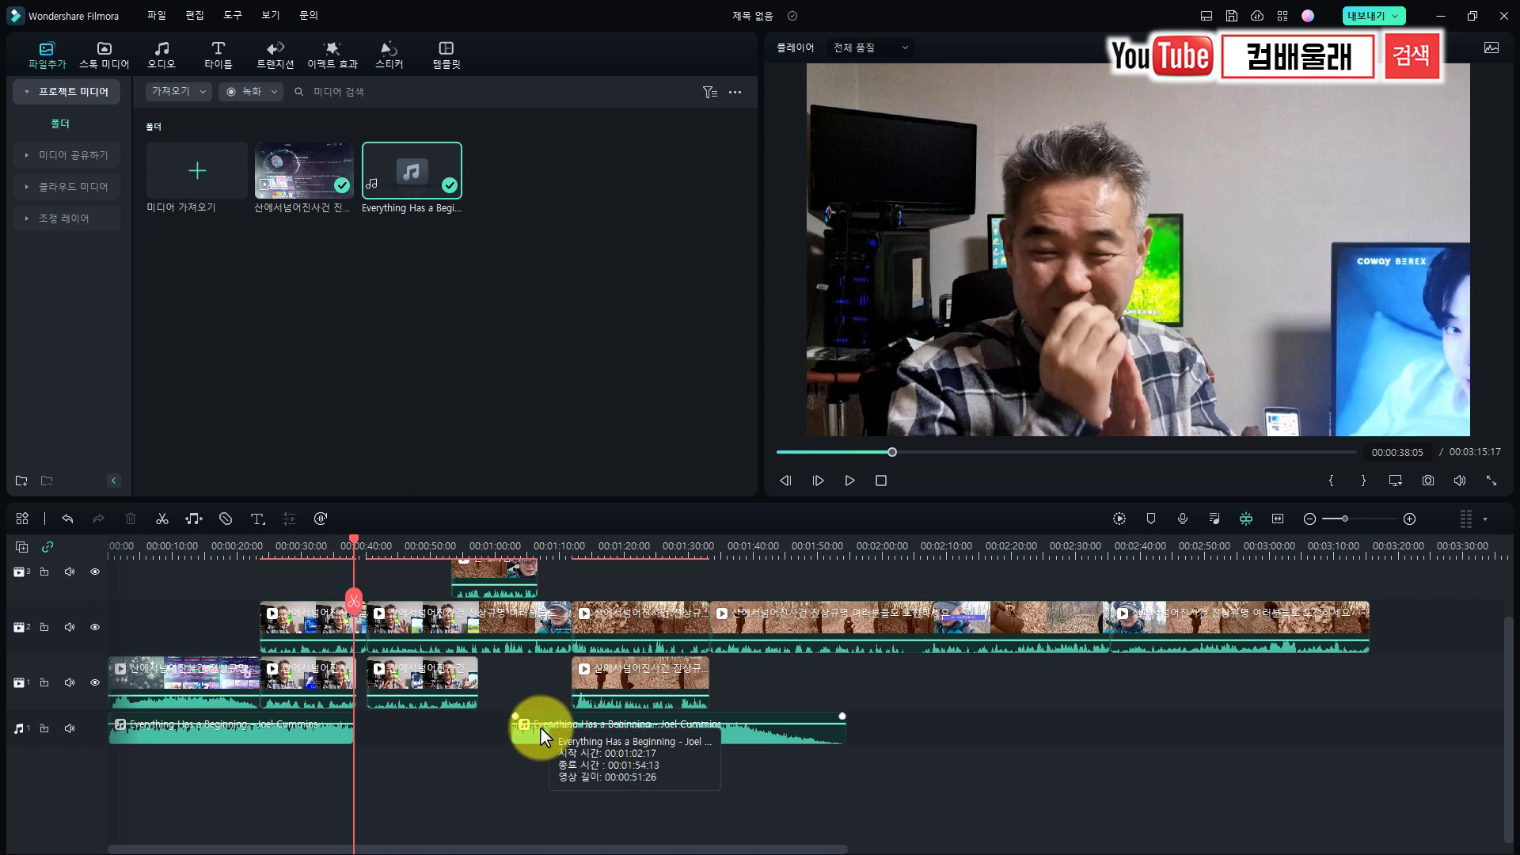
pyautogui.hotkey('ctrl', 'z')
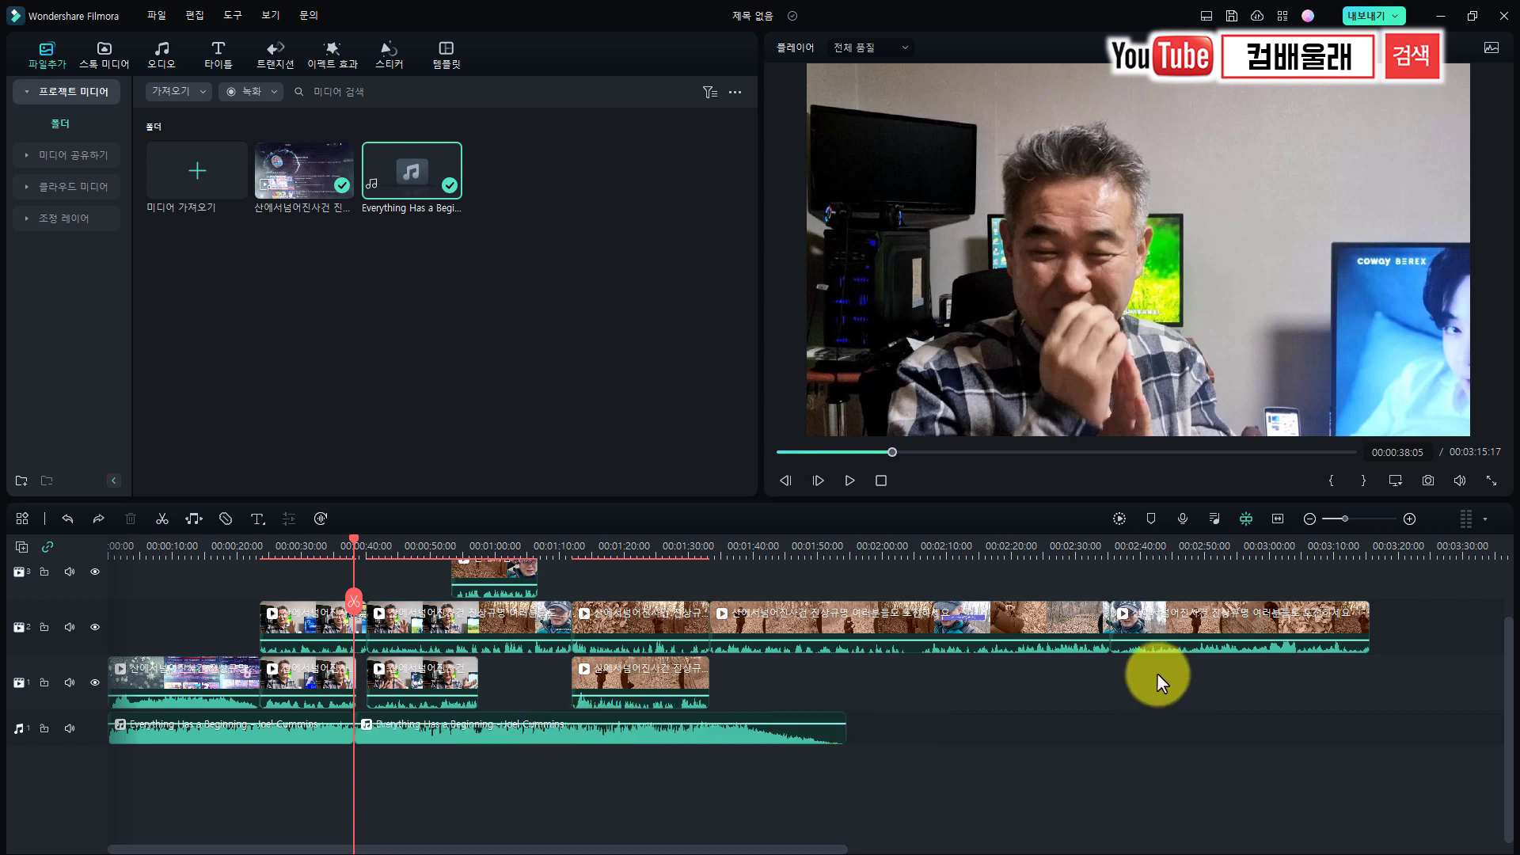
# Delete all the clips on the second and third video tracks
pyautogui.scroll(1, 1437, 625)
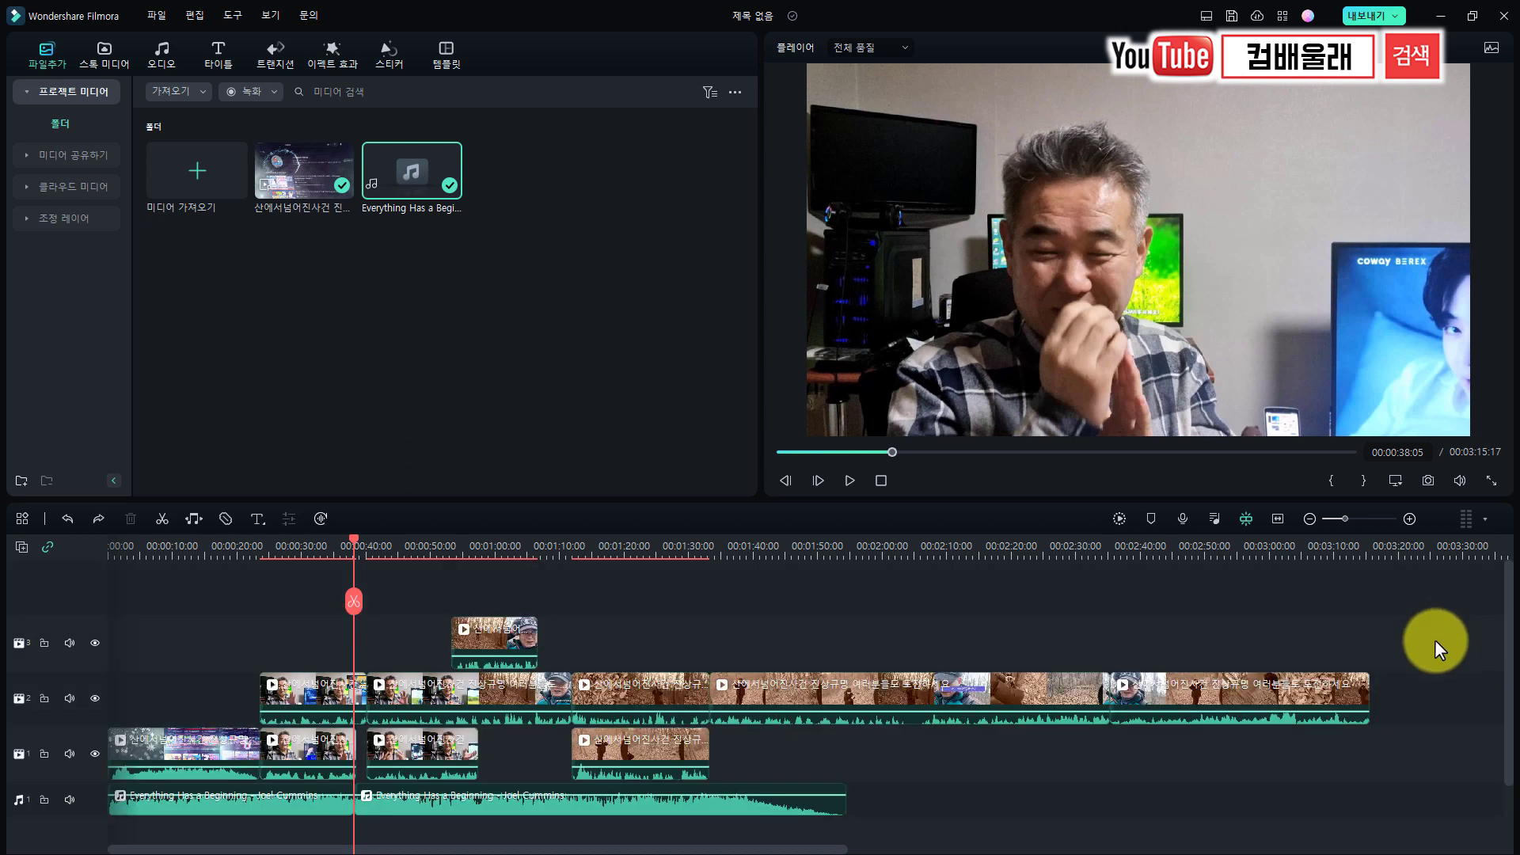
pyautogui.moveTo(1418, 700); pyautogui.dragTo(366, 615)
pyautogui.press('Delete')
# Try cutting out the music between 00:00:38:05 and 00:01:09:28, and restore the second music piece to full length
pyautogui.click(555, 545)
pyautogui.click(562, 736)
pyautogui.hotkey('ctrl', 'b')
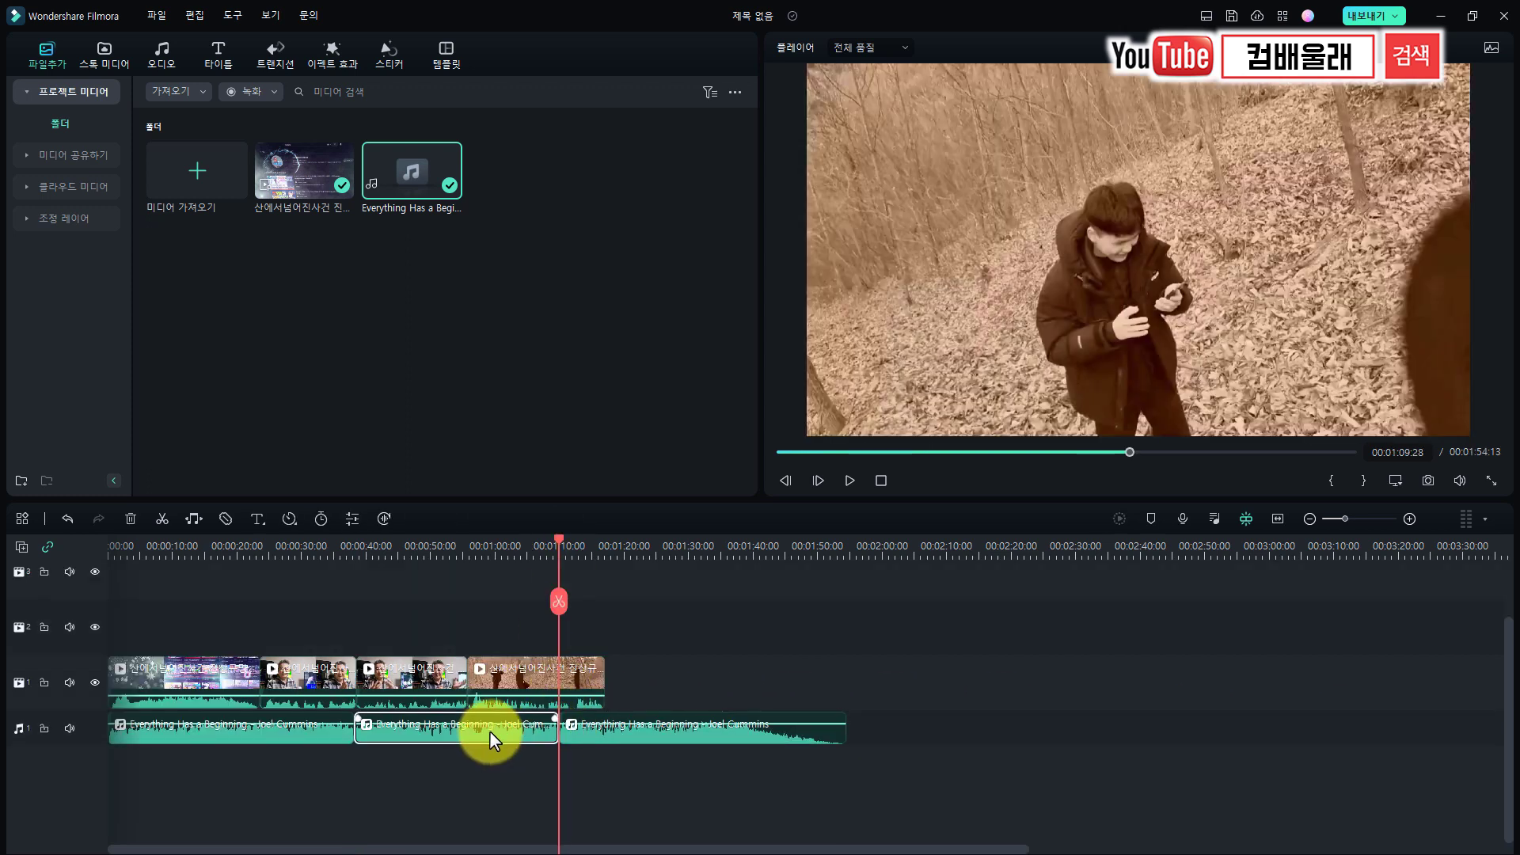
pyautogui.press('Delete')
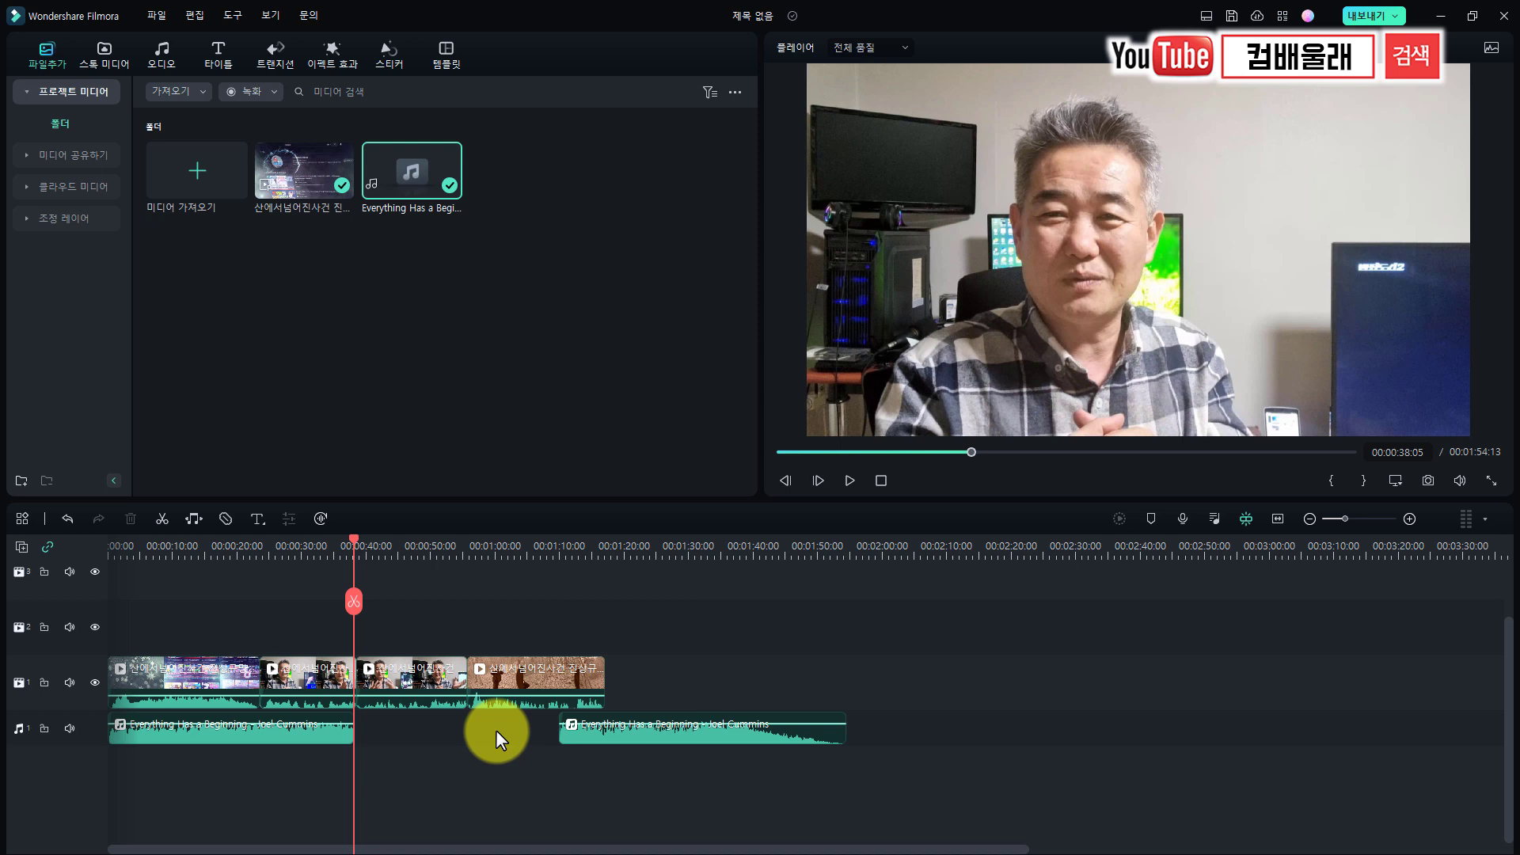
pyautogui.click(496, 729)
pyautogui.press('Delete')
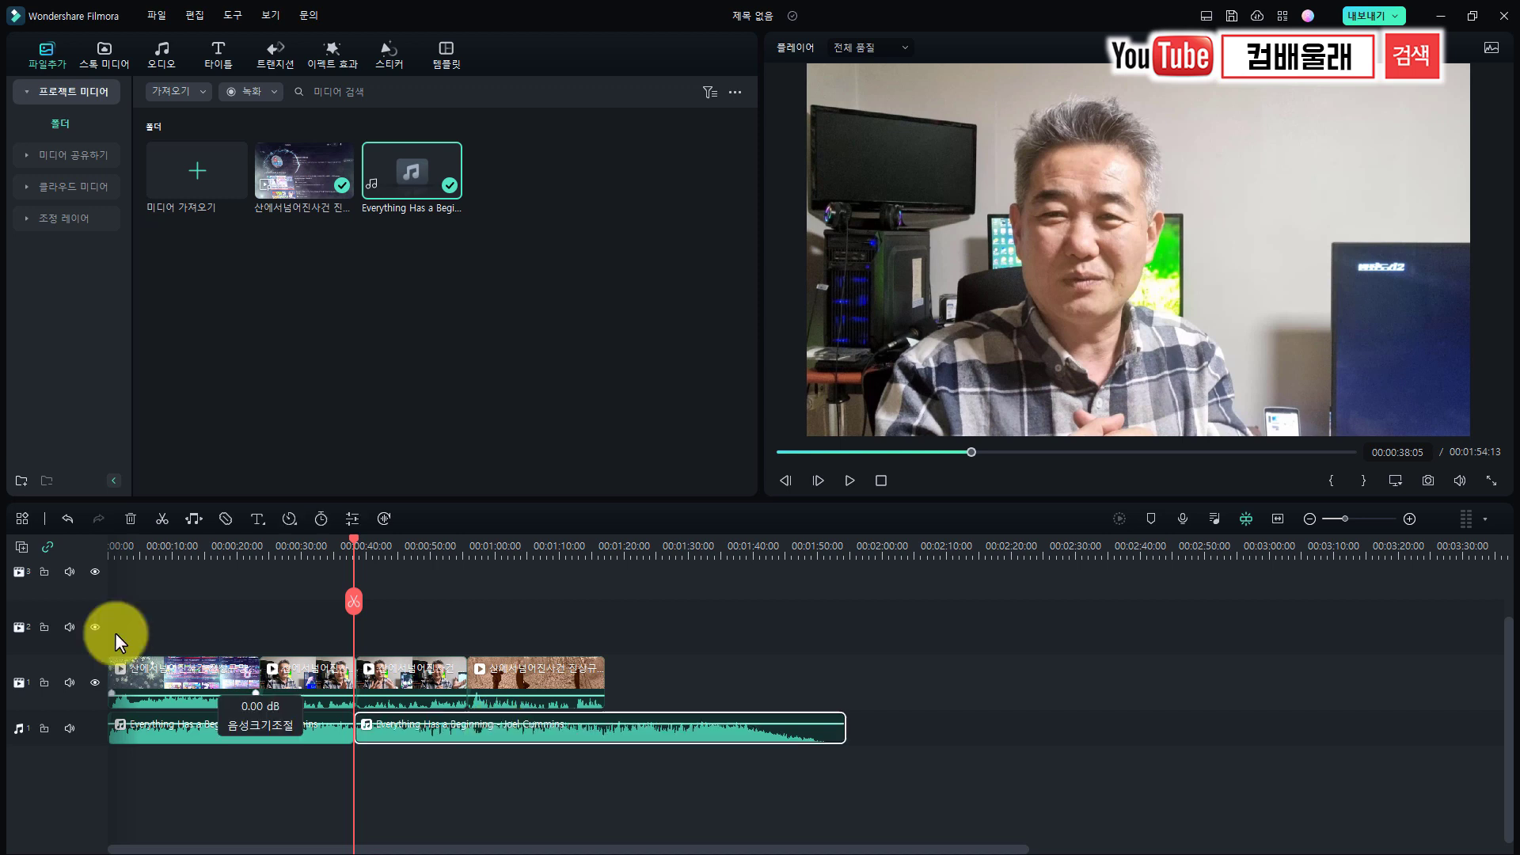
# Move both music pieces along the audio track to a position past the end of the video clips
pyautogui.click(46, 546)
pyautogui.click(336, 546)
pyautogui.moveTo(672, 804); pyautogui.dragTo(944, 736)
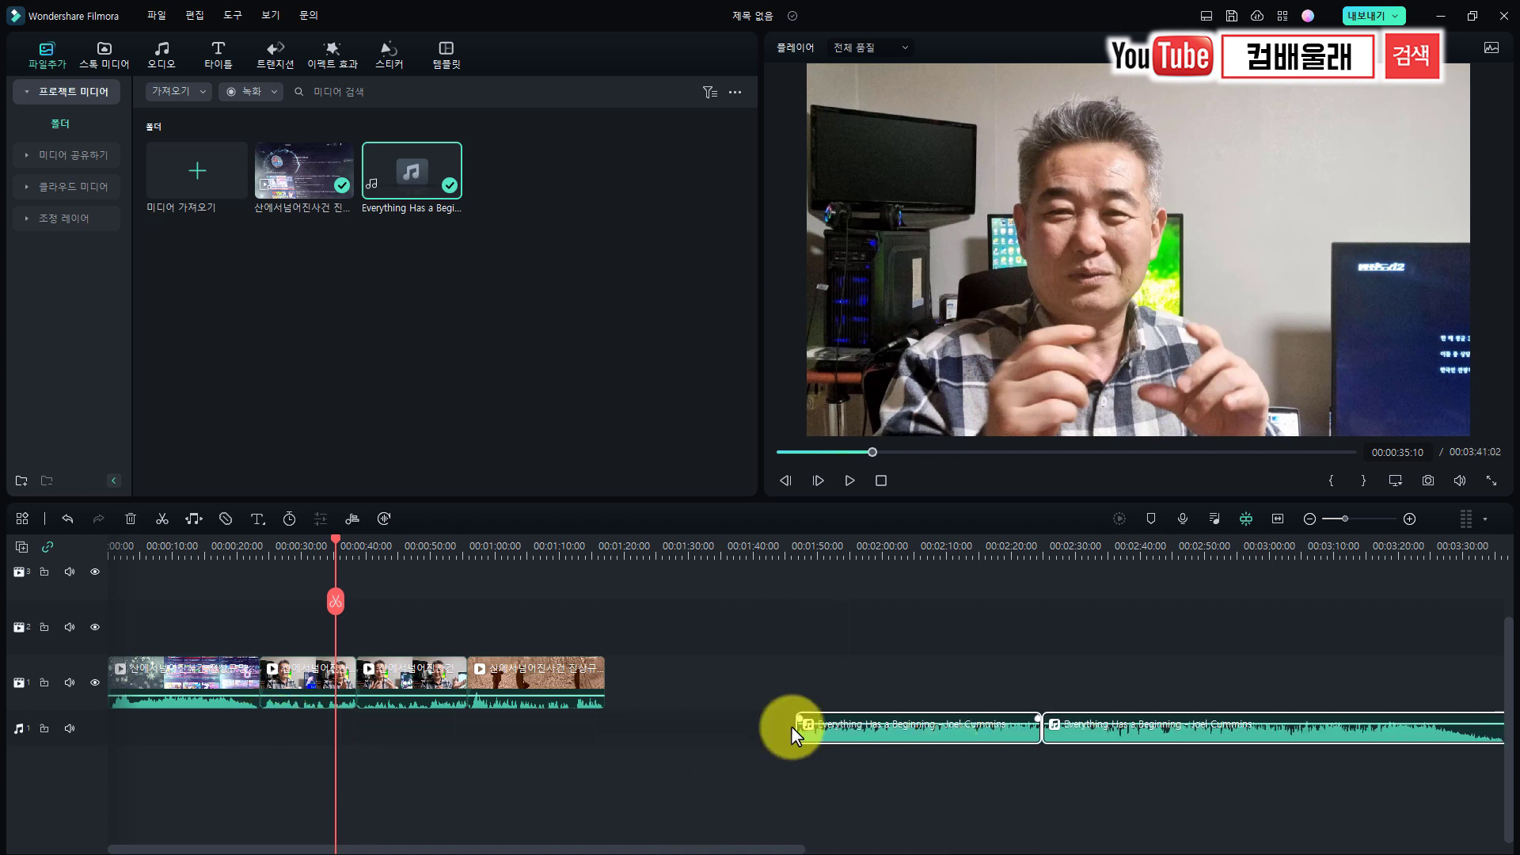
# Try deleting the second video clip while the music sits past the end of the video, and undo the deletion
pyautogui.click(306, 683)
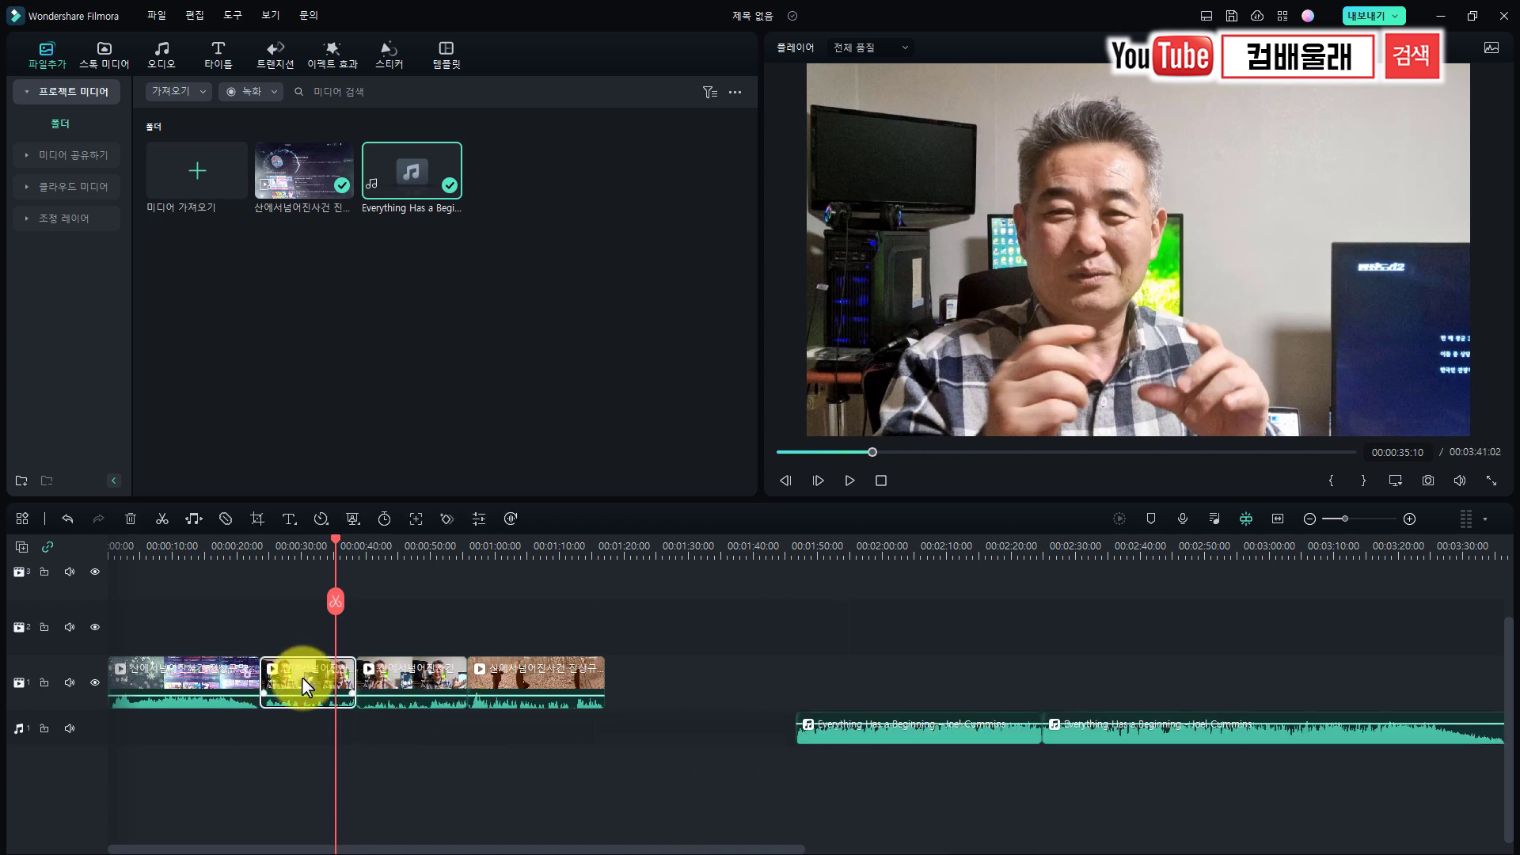
pyautogui.press('Delete')
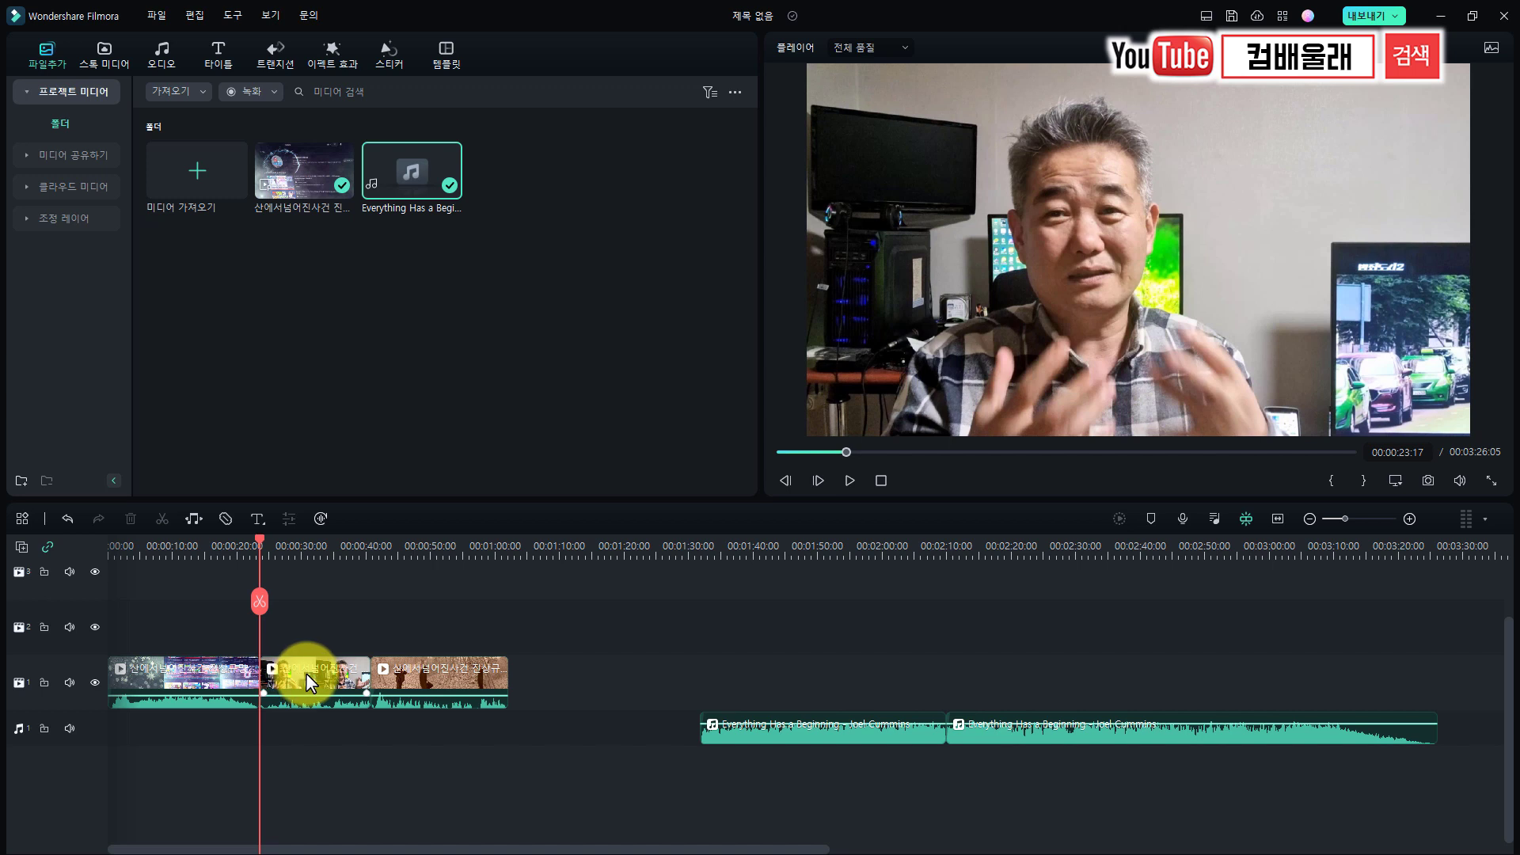
pyautogui.hotkey('ctrl', 'z')
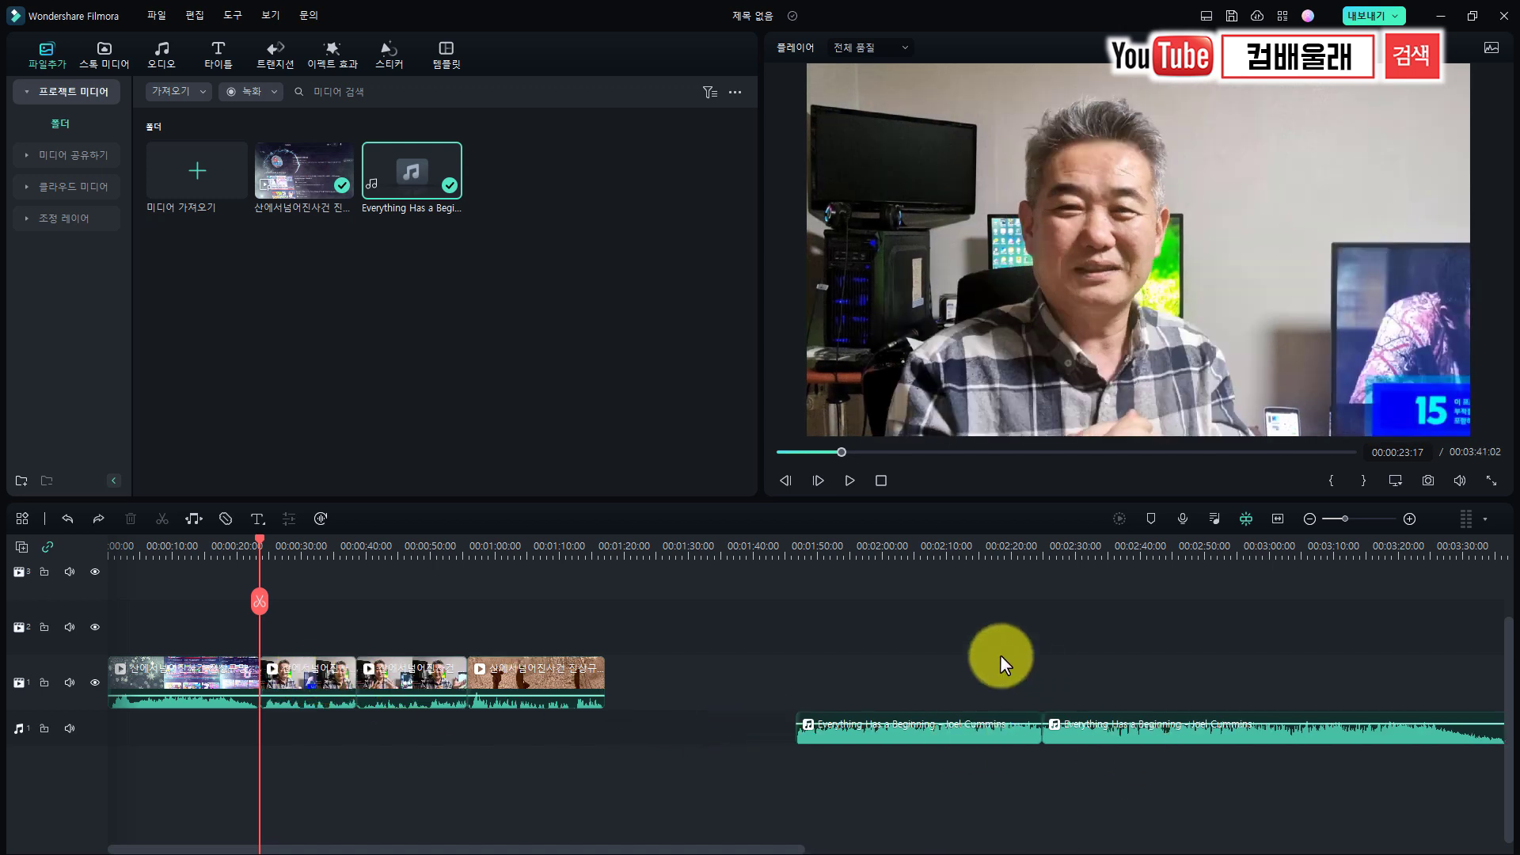
# Move both music pieces back to the timeline's start, try deleting the second video clip above them, and undo that deletion
pyautogui.moveTo(1004, 736); pyautogui.dragTo(288, 716)
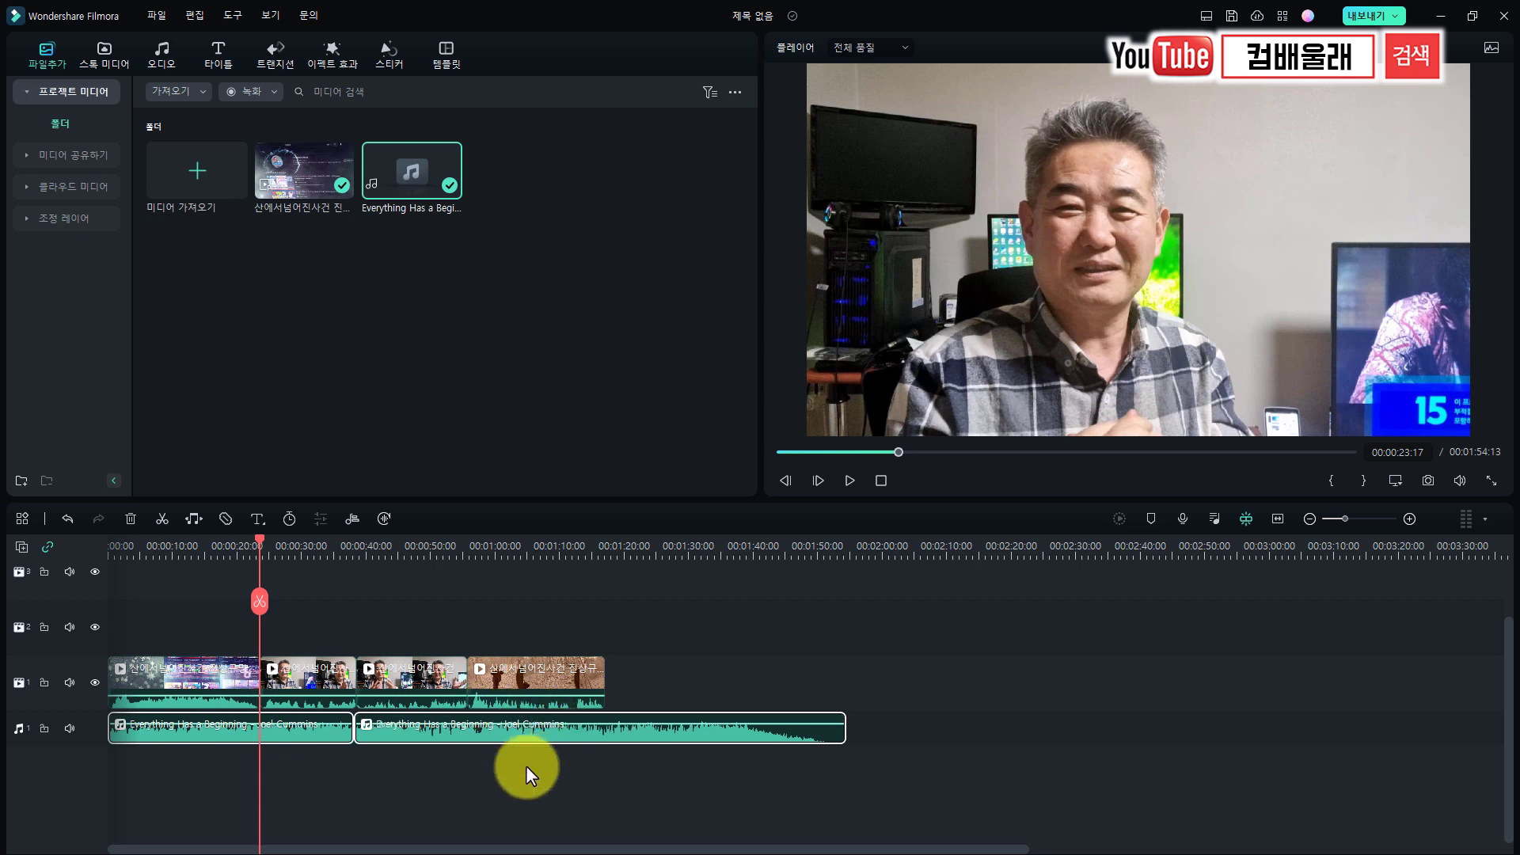
pyautogui.click(320, 686)
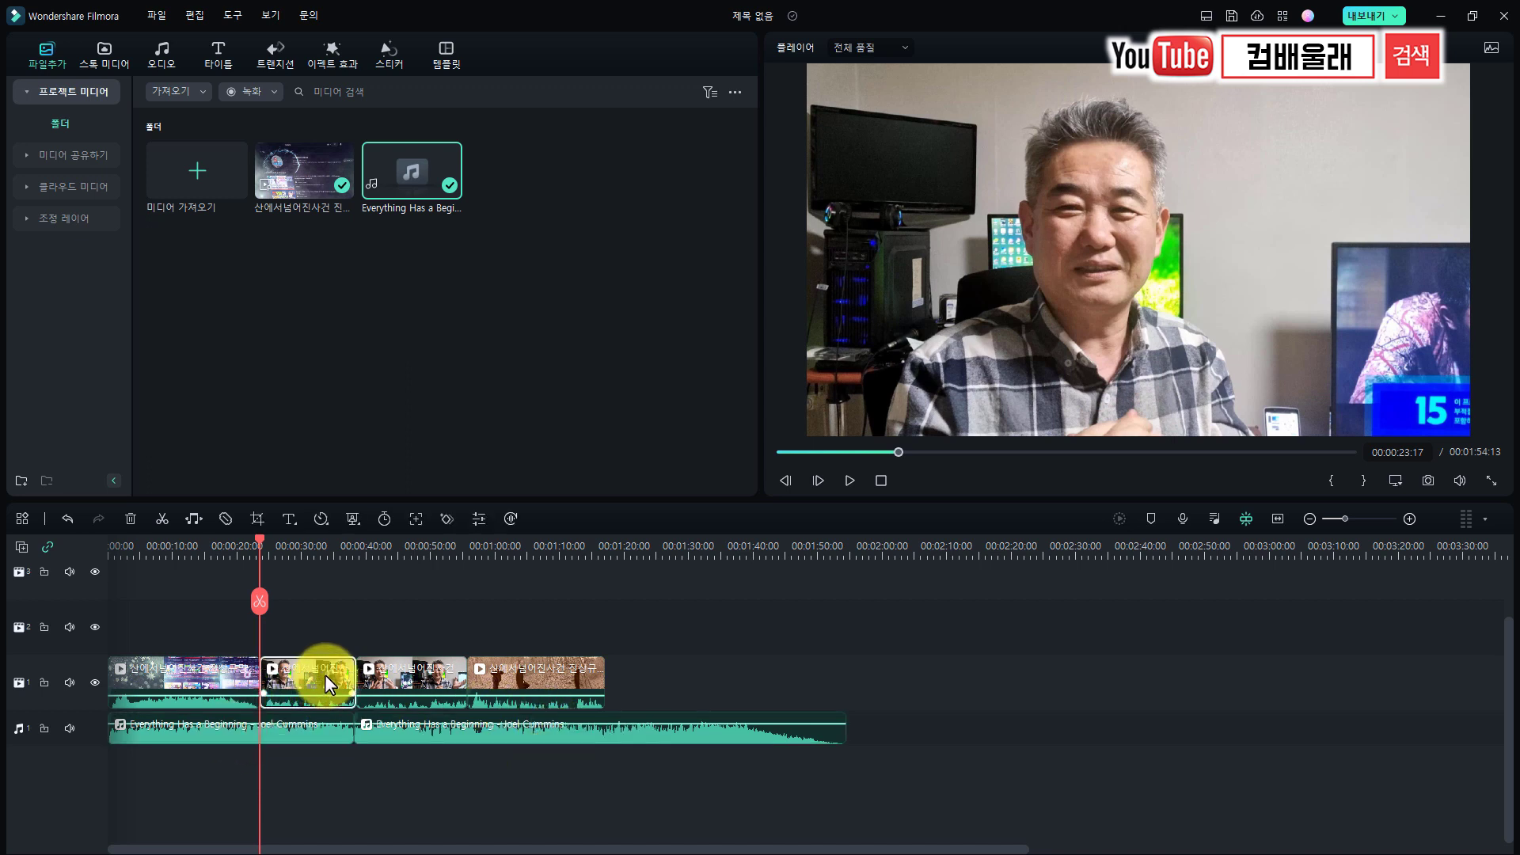
pyautogui.press('Delete')
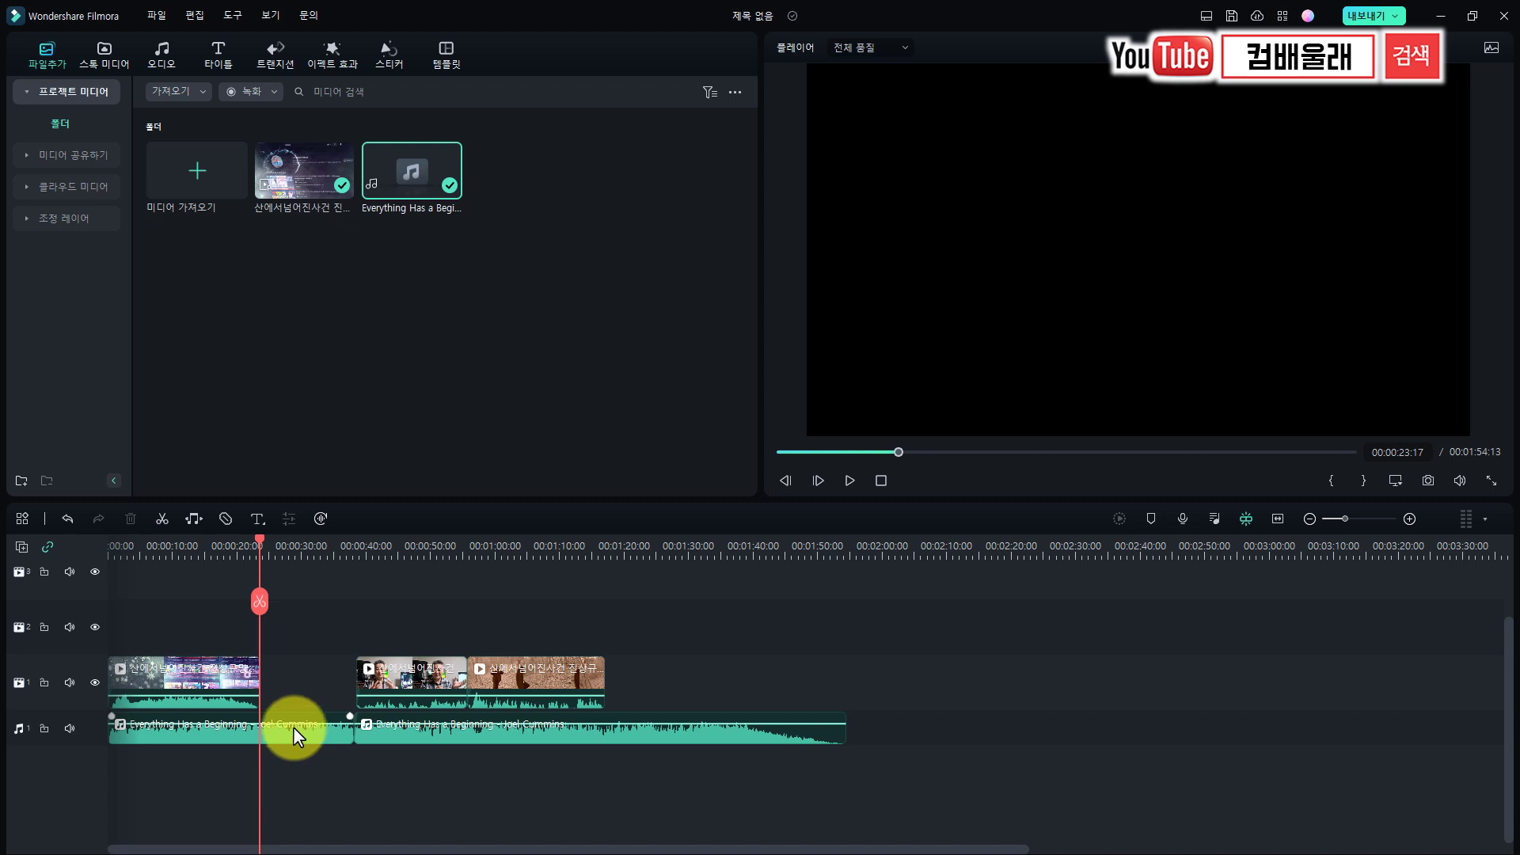
pyautogui.hotkey('ctrl', 'z')
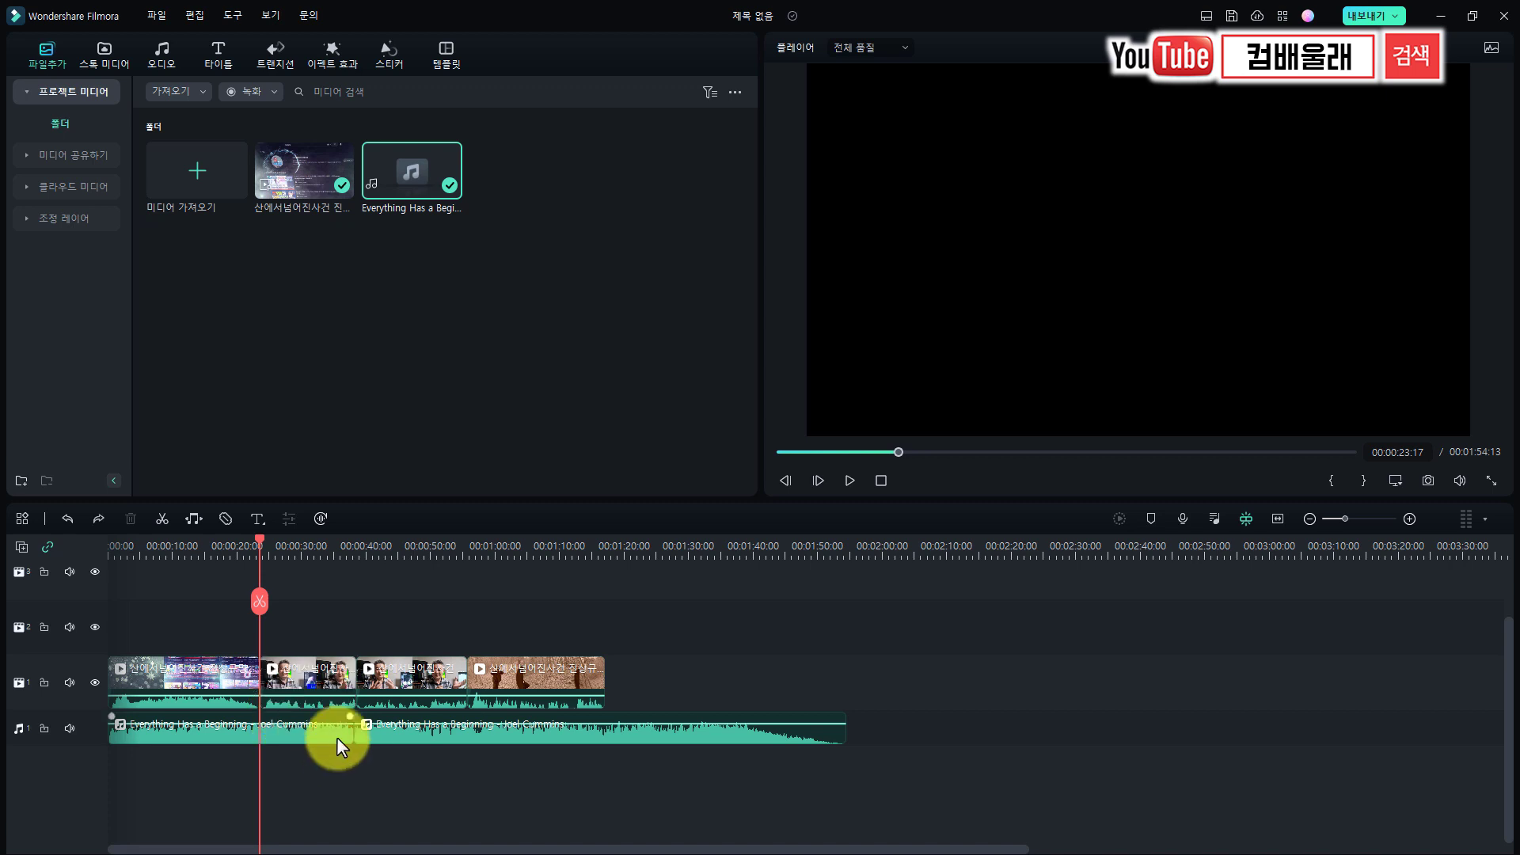
# Split the first music piece on the audio track at 00:00:23:17
pyautogui.click(284, 732)
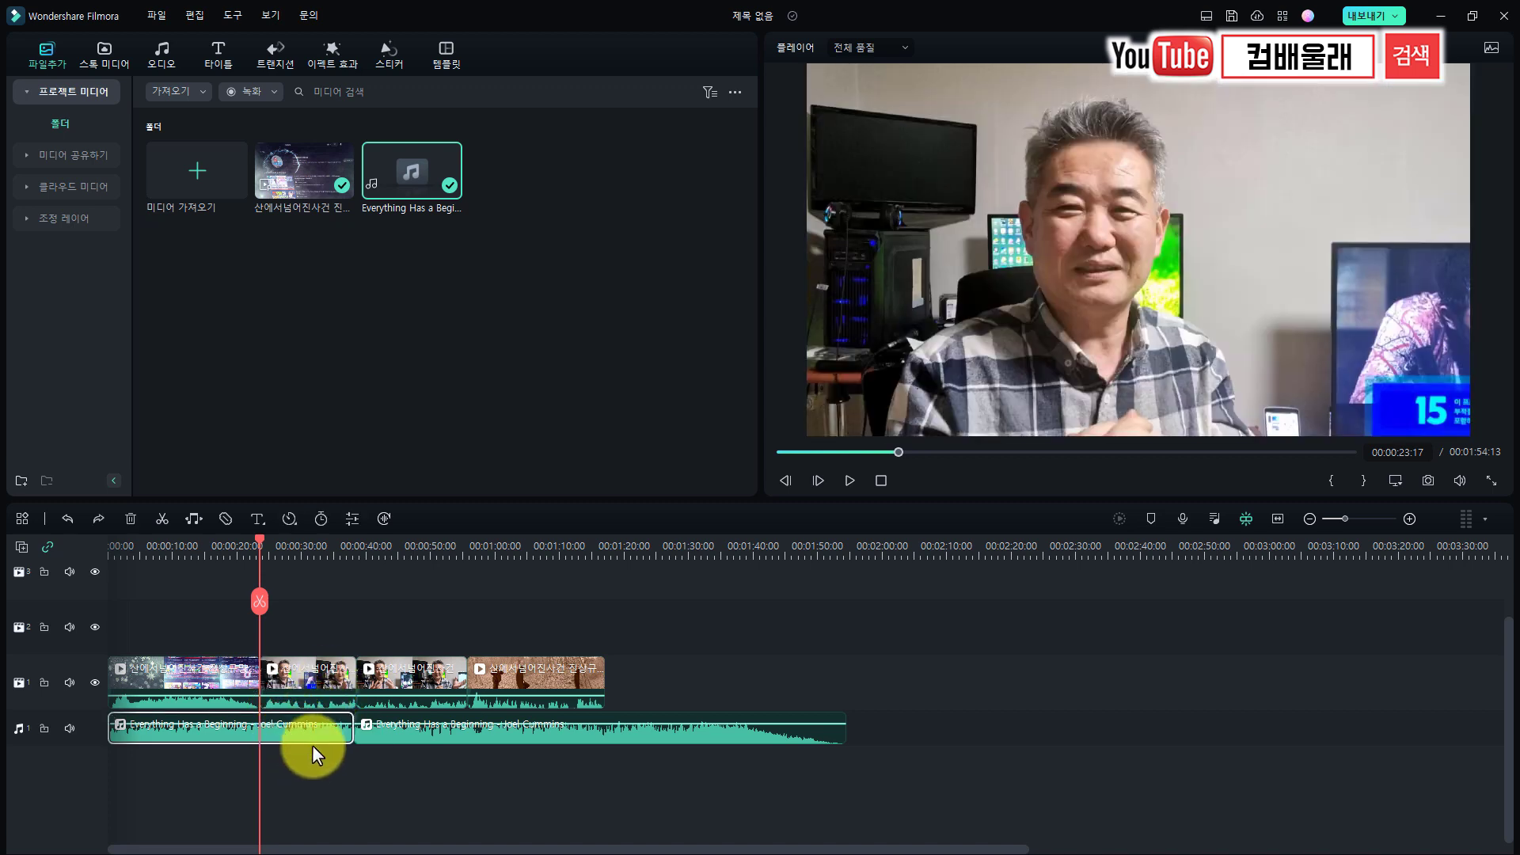
pyautogui.hotkey('ctrl', 'b')
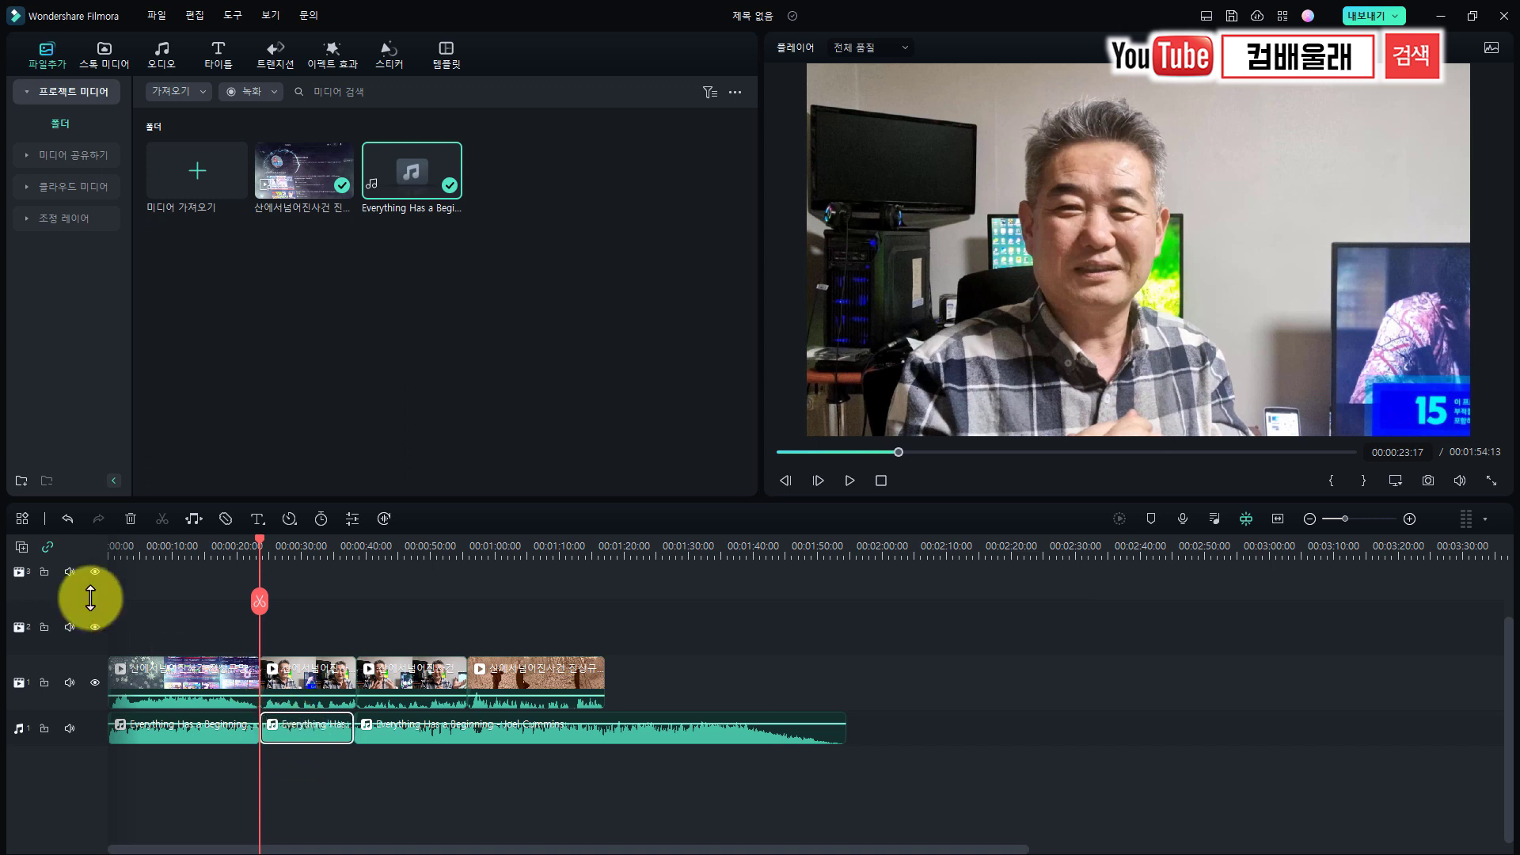
# Try deleting the second music piece on the audio track, undo that deletion, and switch auto ripple back on
pyautogui.click(49, 548)
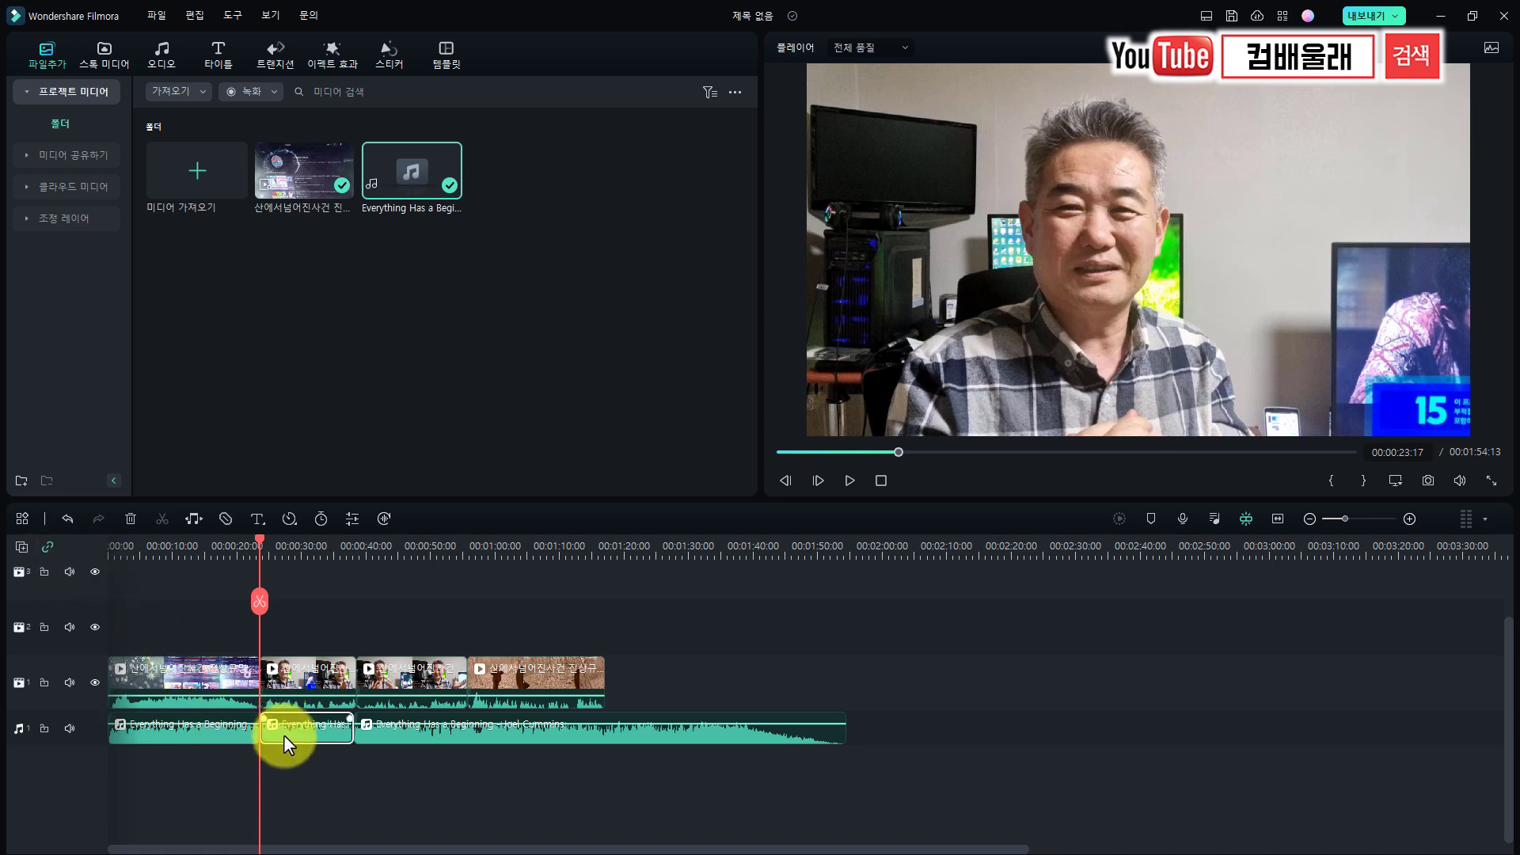
pyautogui.press('Delete')
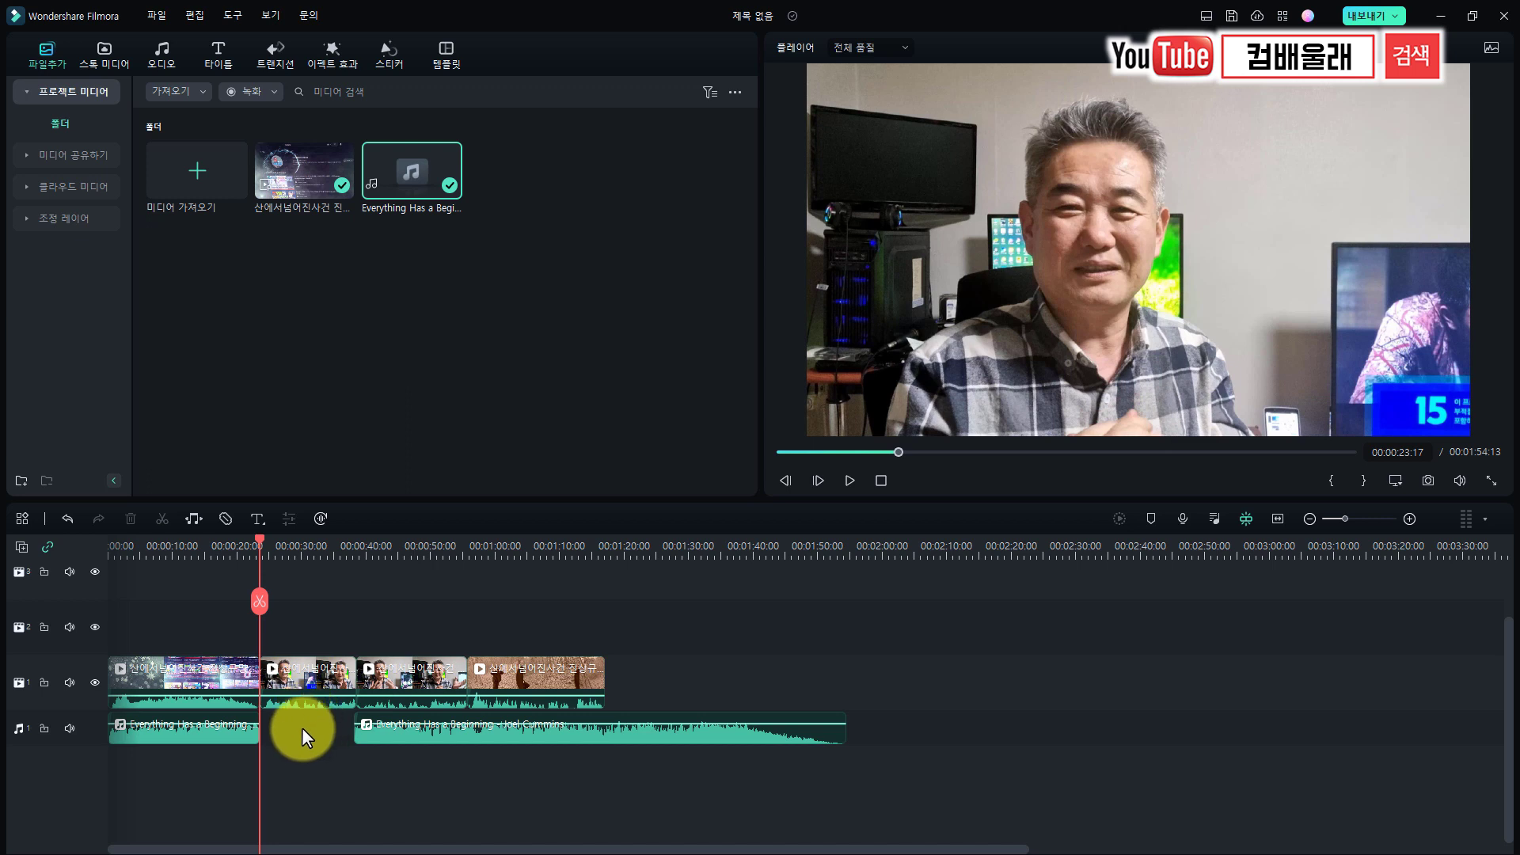
pyautogui.hotkey('ctrl', 'z')
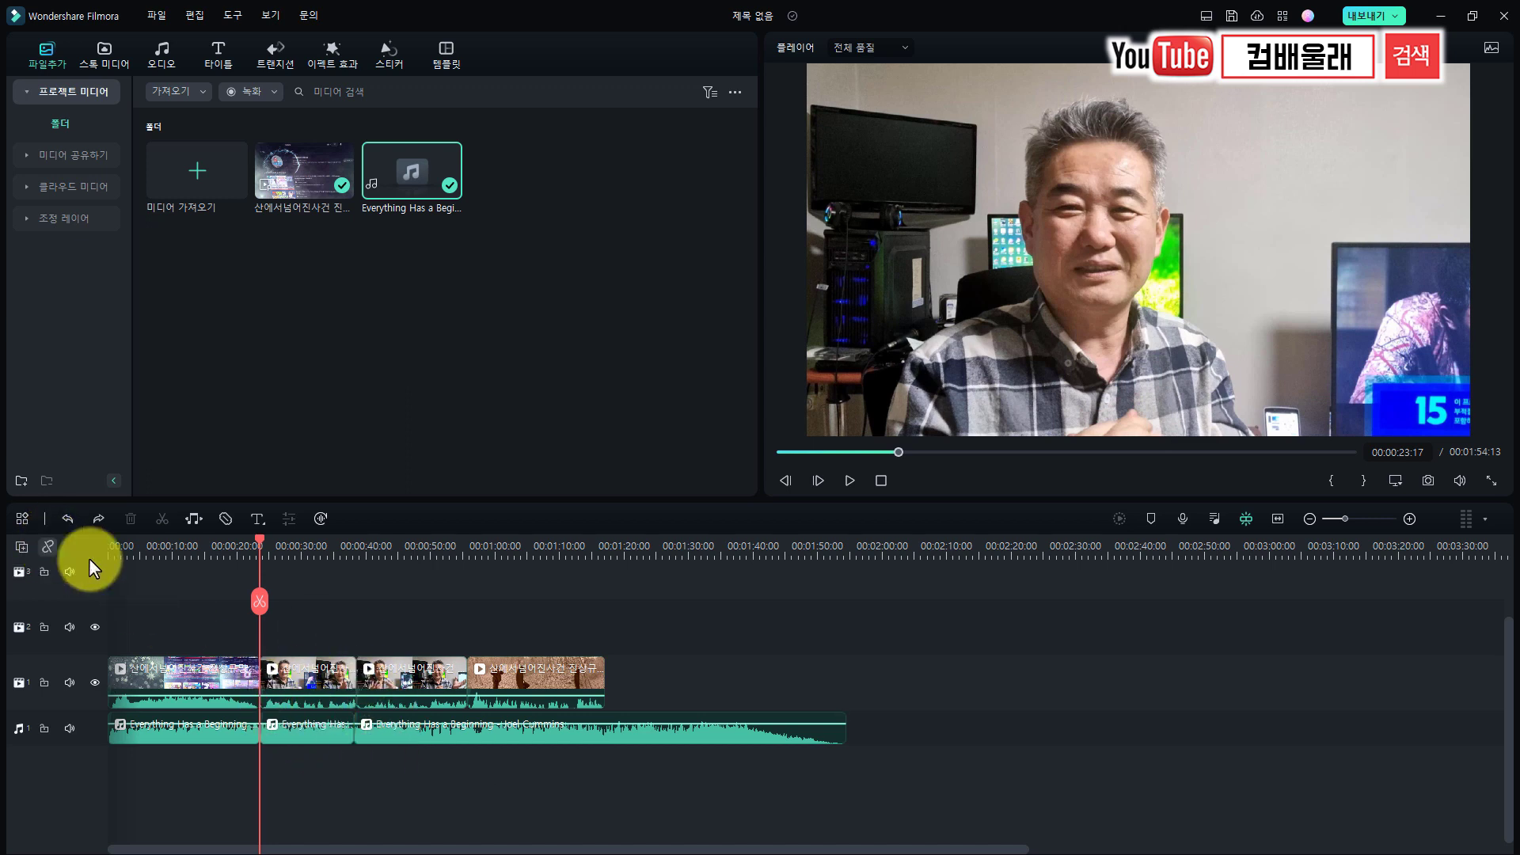
pyautogui.click(46, 546)
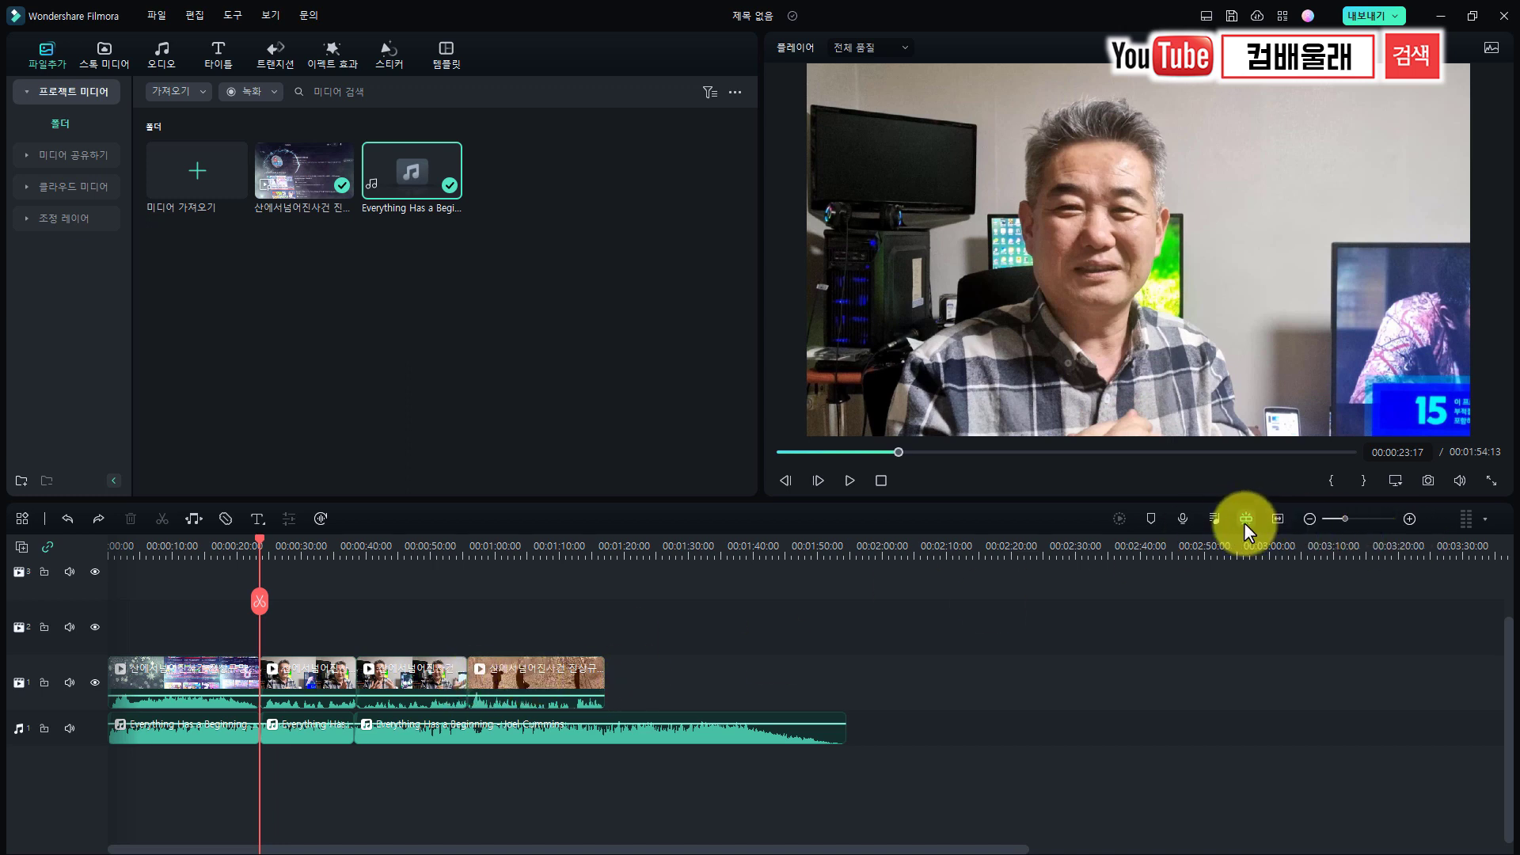
# Move the last video clip away from the third clip and snap it back against the third clip's end
pyautogui.moveTo(507, 677); pyautogui.dragTo(556, 673)
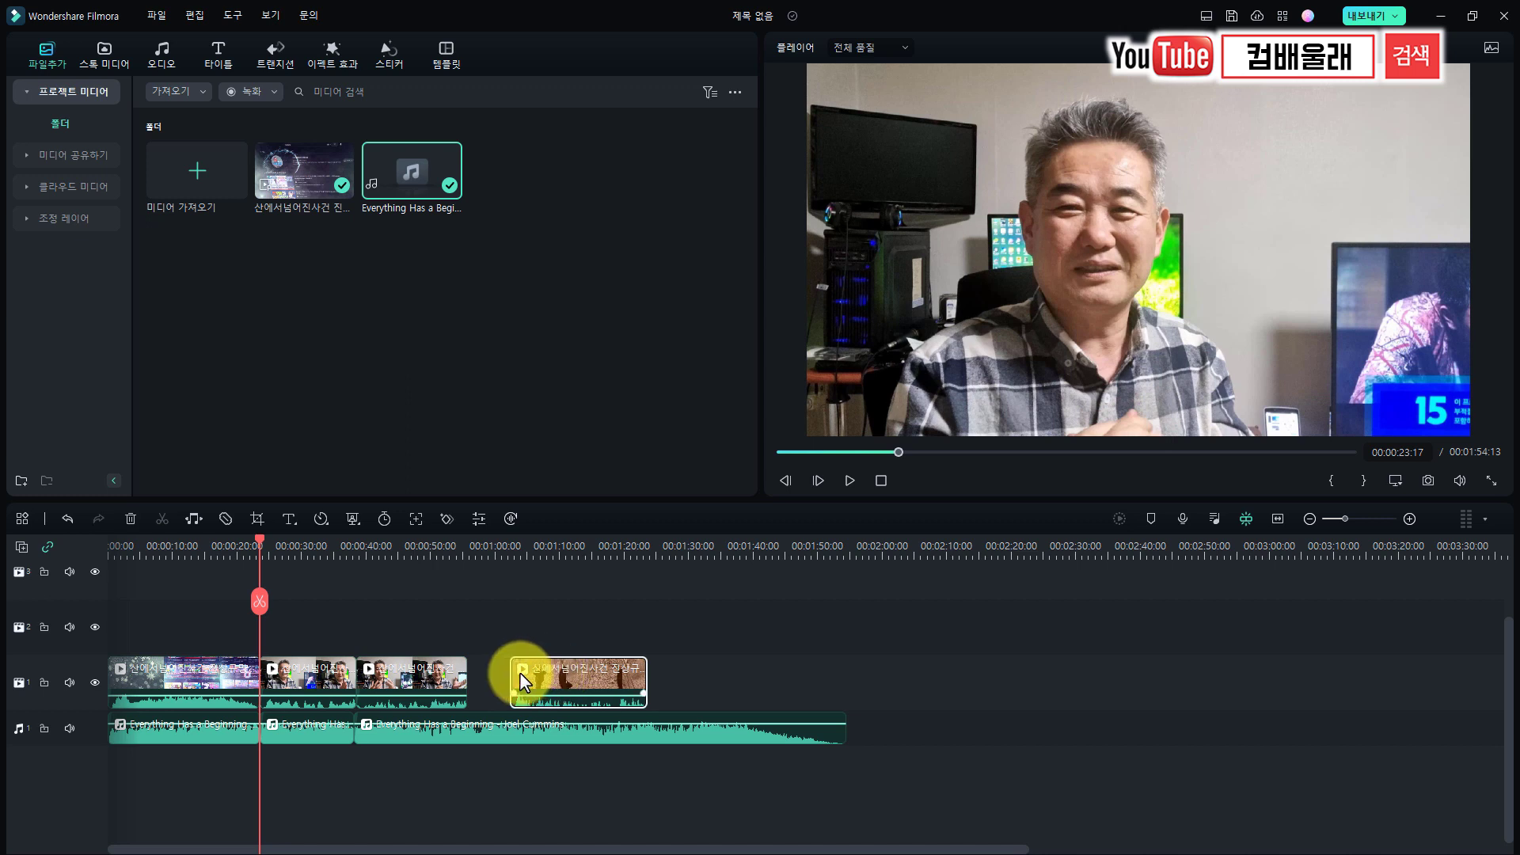
pyautogui.scroll(5, 516, 675)
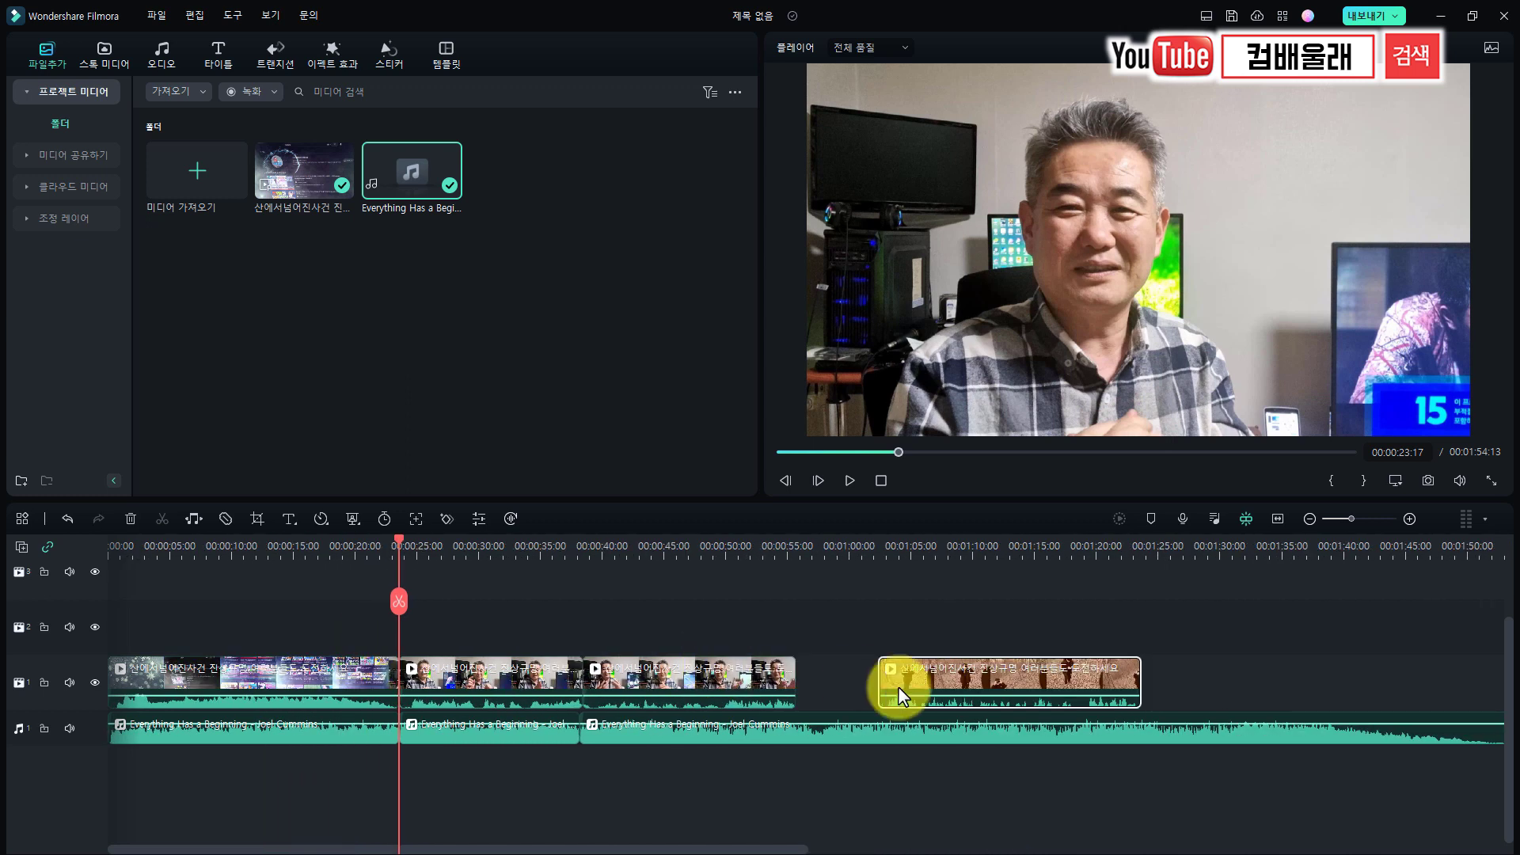
pyautogui.moveTo(933, 679); pyautogui.dragTo(844, 676)
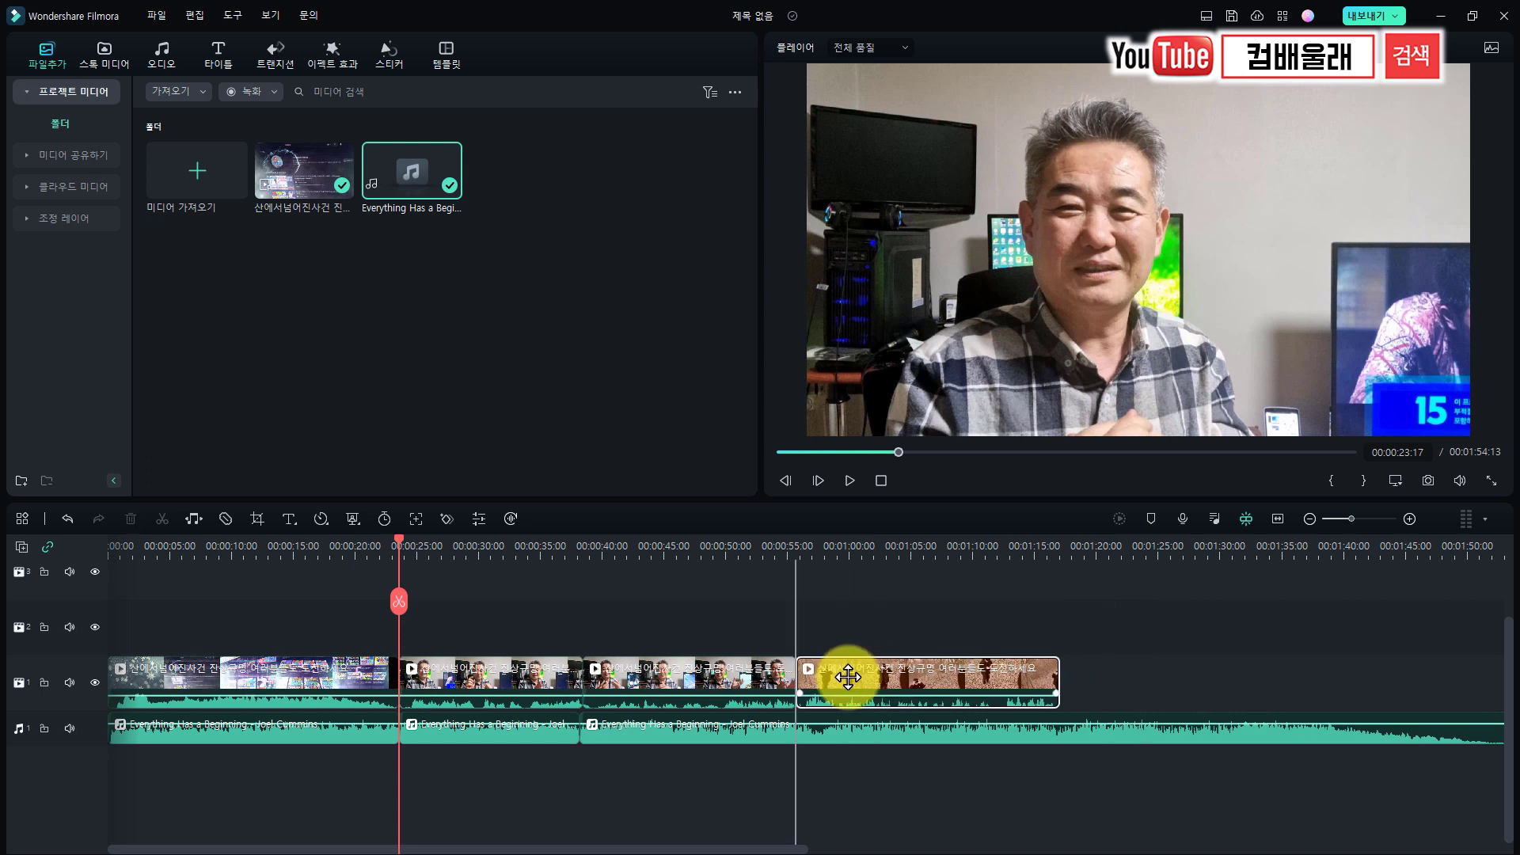
# Turn off snapping and move the last video clip slightly earlier so it overlaps the end of the third clip
pyautogui.click(1244, 518)
pyautogui.moveTo(895, 657); pyautogui.dragTo(844, 677)
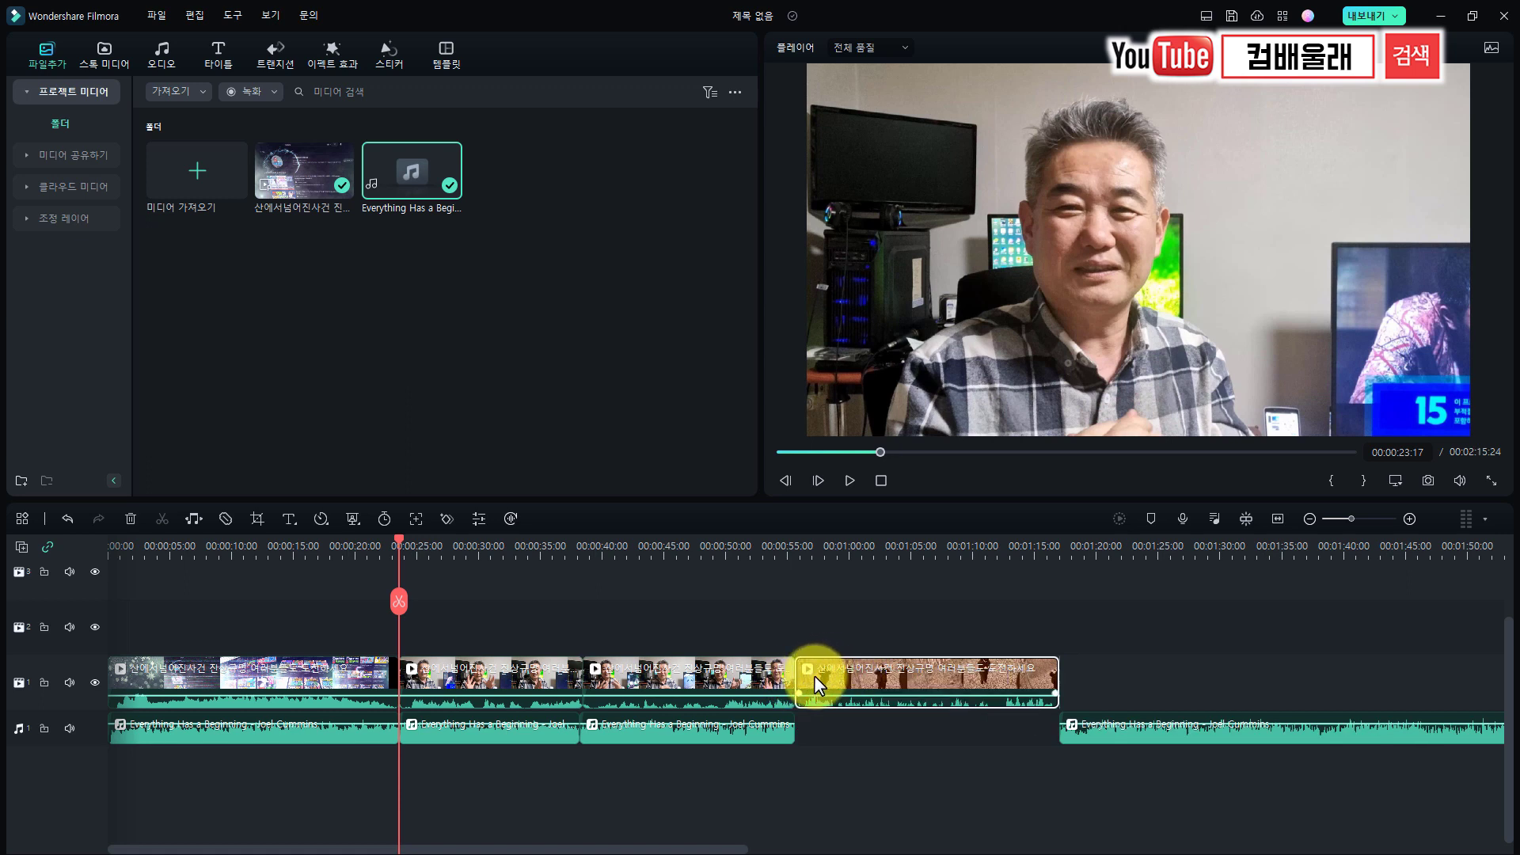
pyautogui.moveTo(855, 668); pyautogui.dragTo(788, 670)
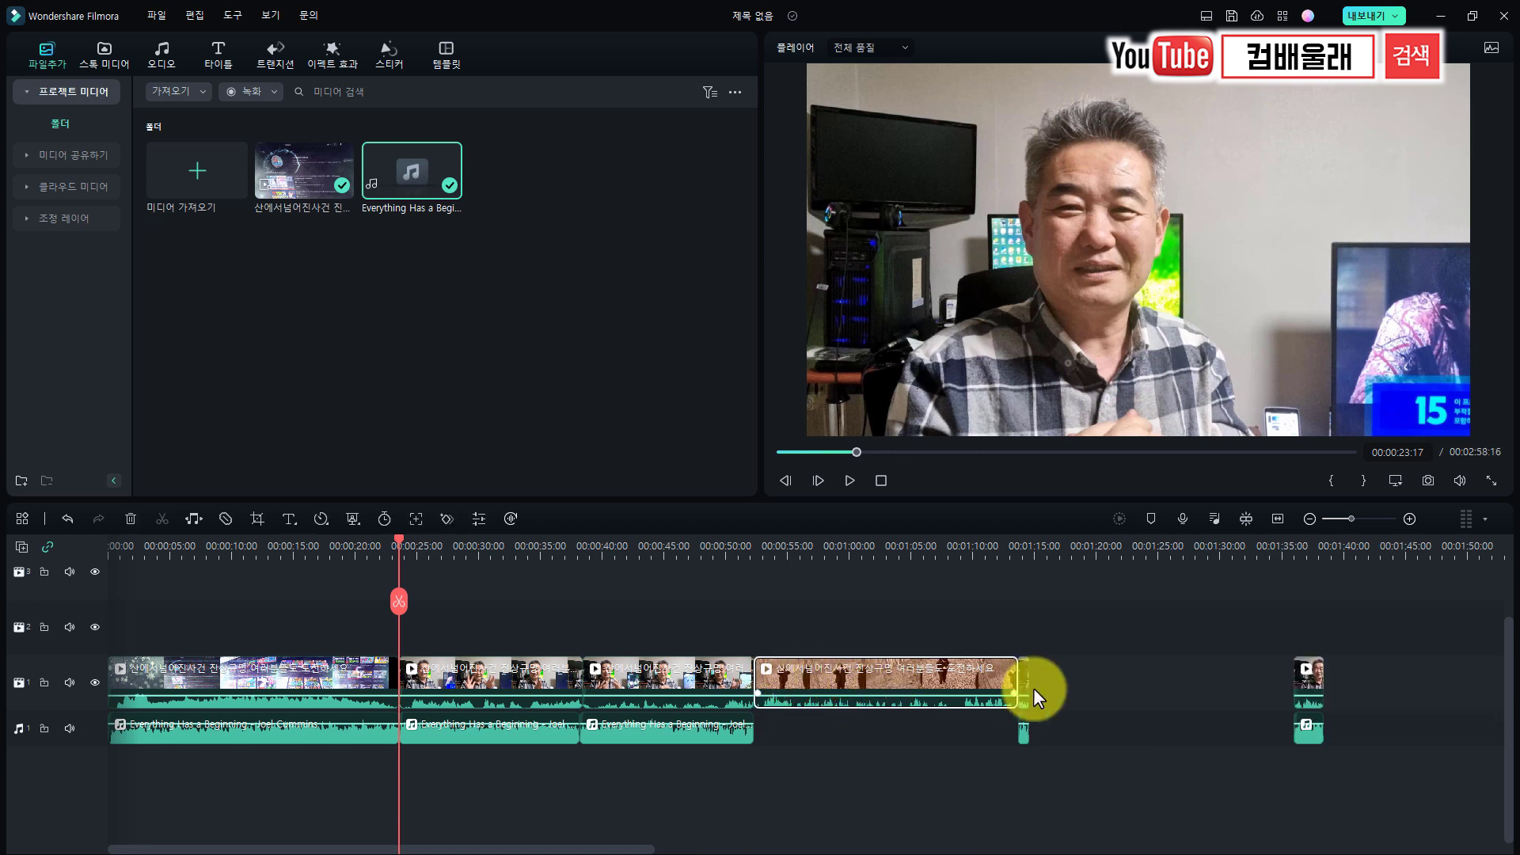
# Delete the leftover video and music fragments located after the last full video clip
pyautogui.click(1308, 672)
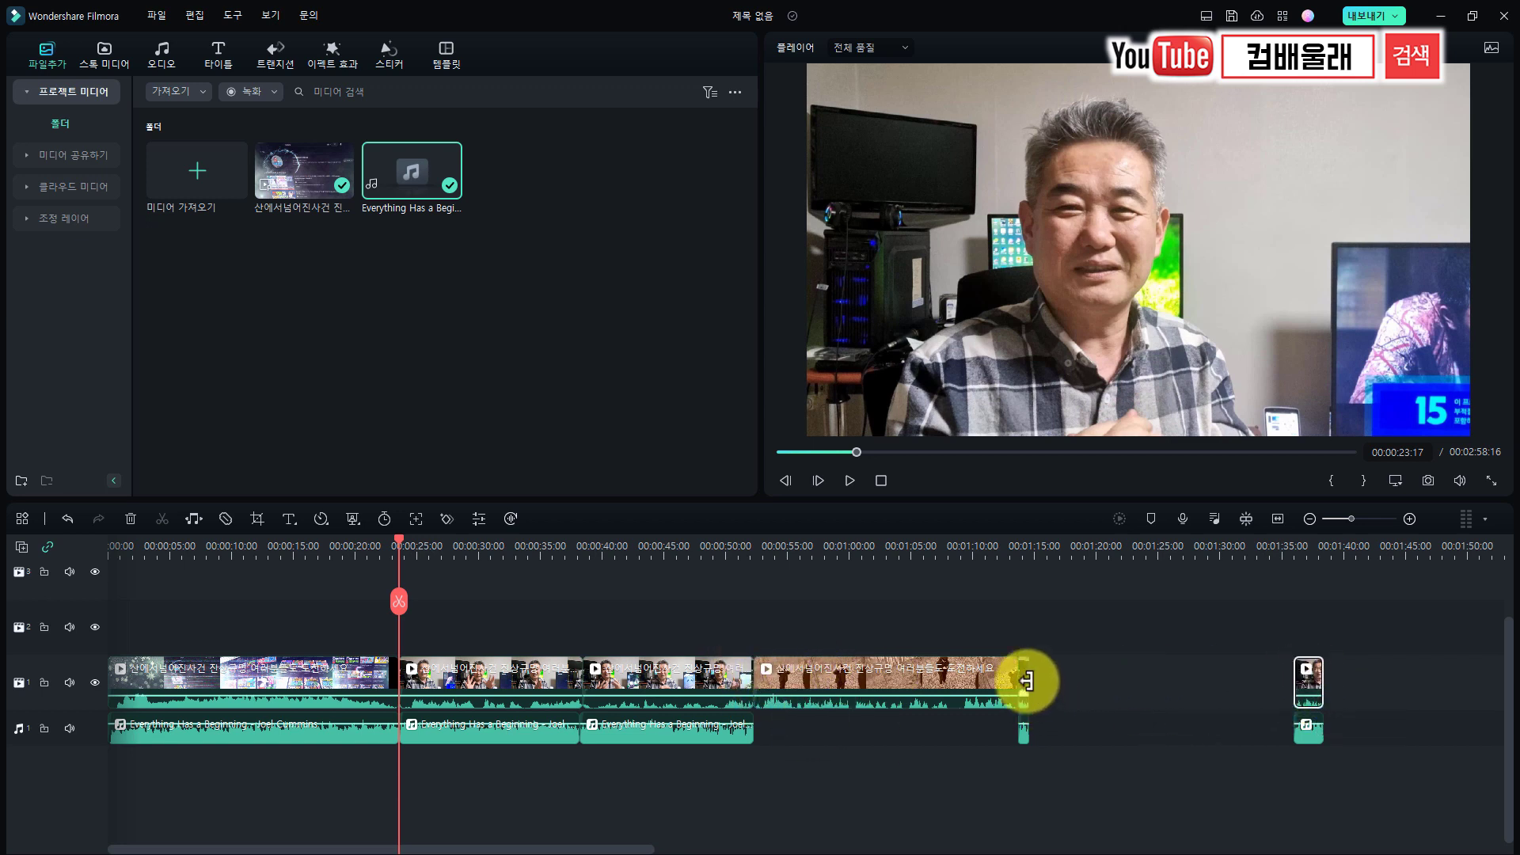
pyautogui.moveTo(1023, 678); pyautogui.dragTo(1097, 679)
pyautogui.moveTo(1384, 743); pyautogui.dragTo(1029, 636)
pyautogui.press('Delete')
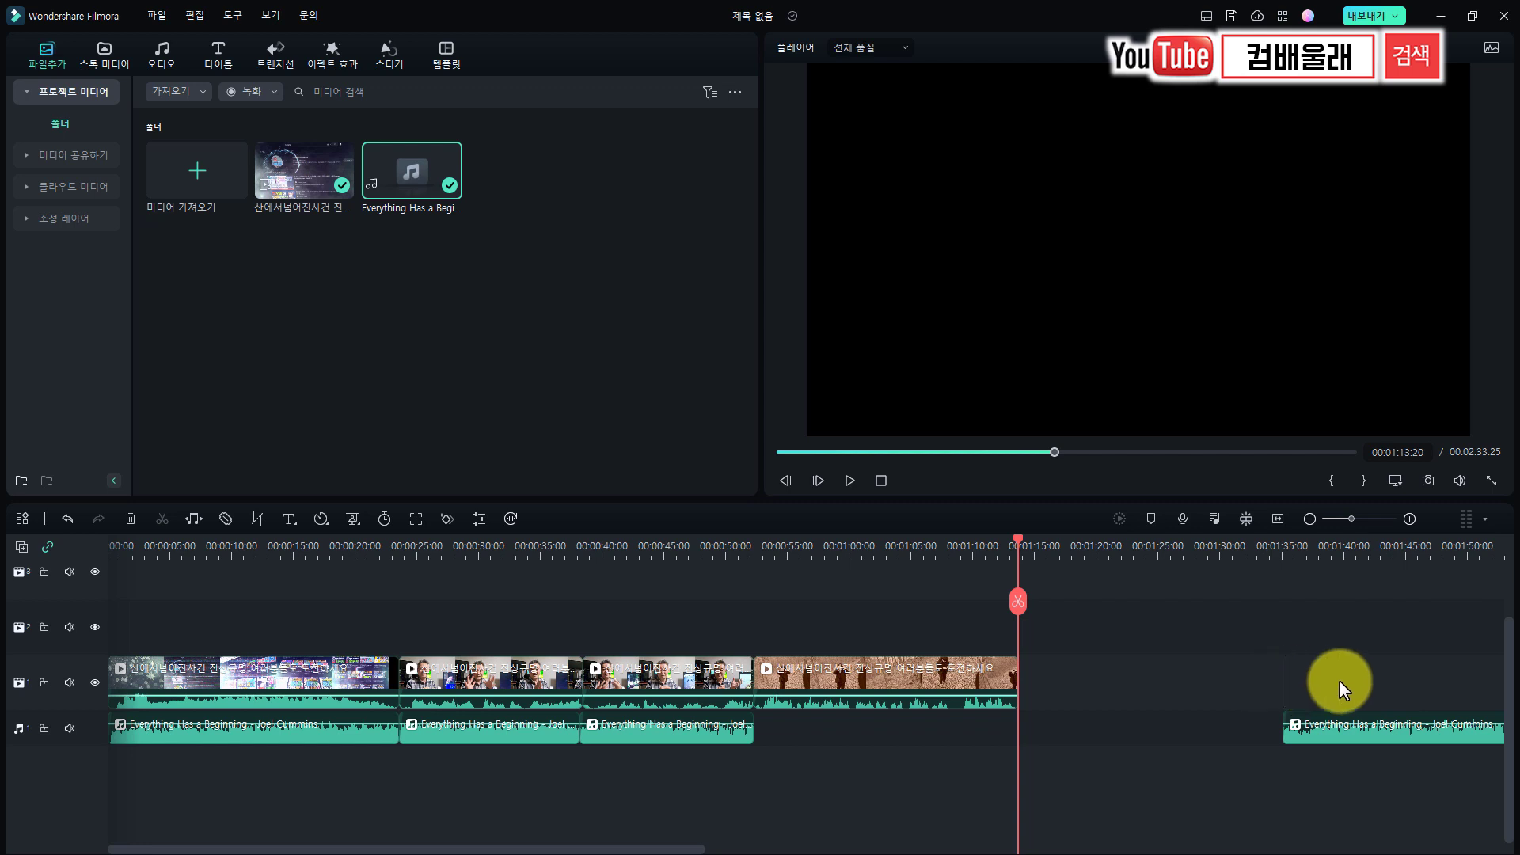
# Move the last video clip further into the third clip's end and delete the short video fragment split off behind it
pyautogui.scroll(3, 848, 681)
pyautogui.moveTo(800, 679); pyautogui.dragTo(742, 685)
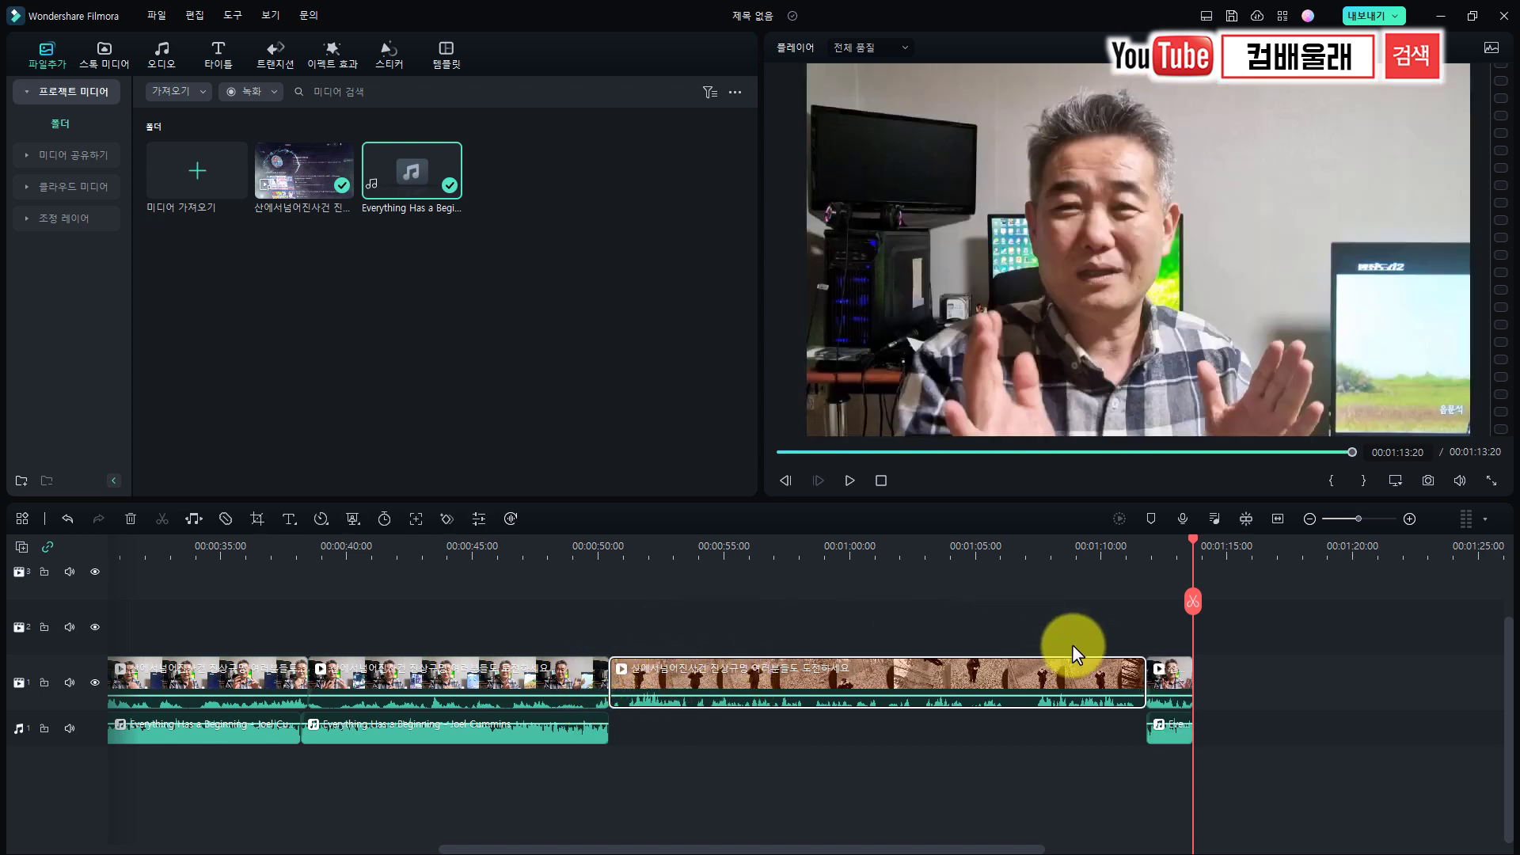
pyautogui.click(1174, 677)
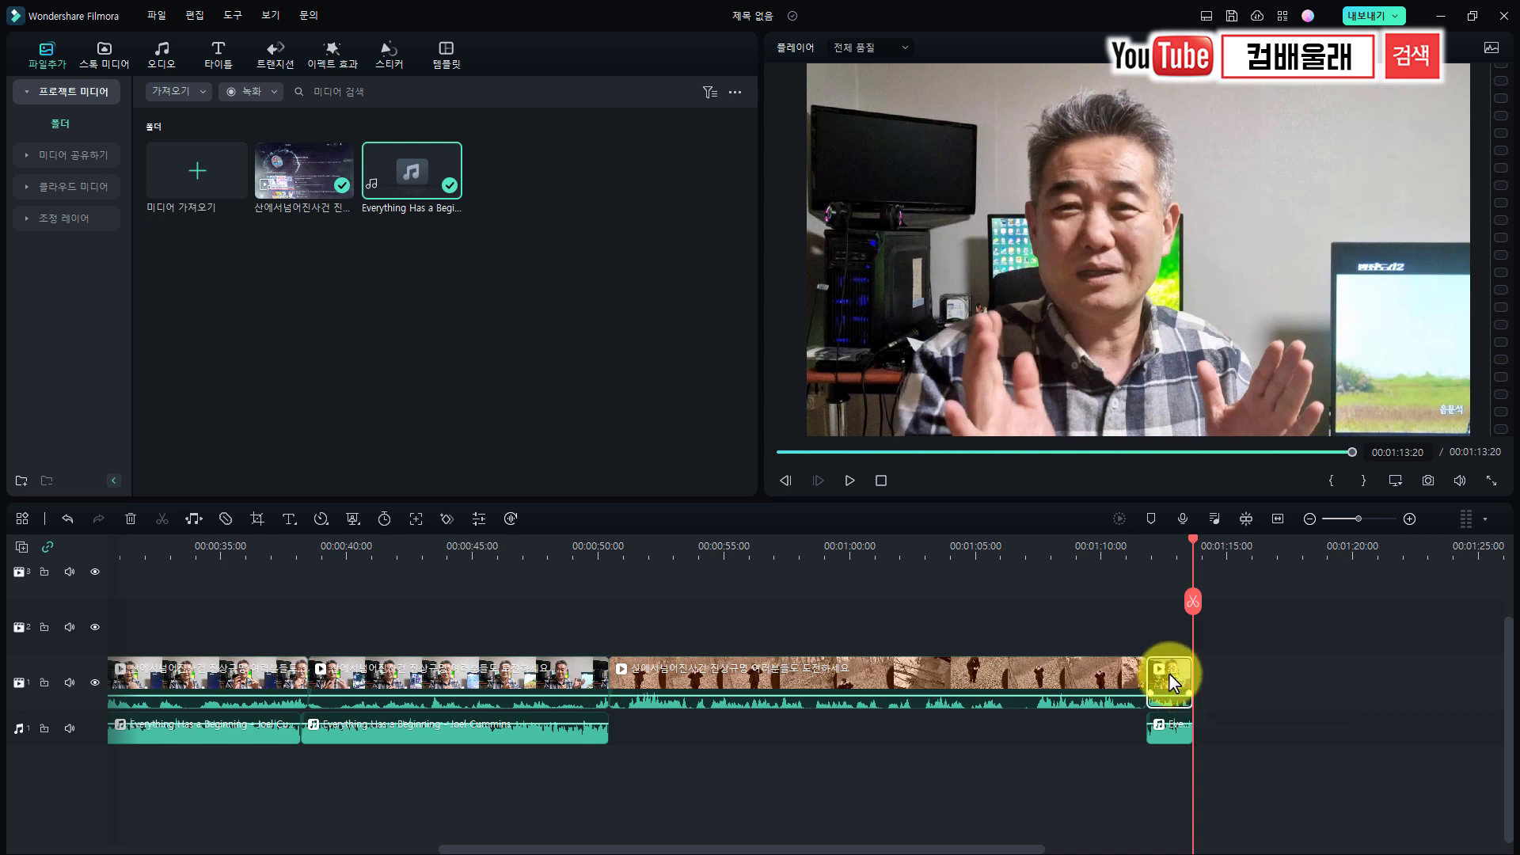
pyautogui.press('Delete')
# Nudge the last video clip beside the third clip's end with snapping off, leaving a tiny gap
pyautogui.click(662, 664)
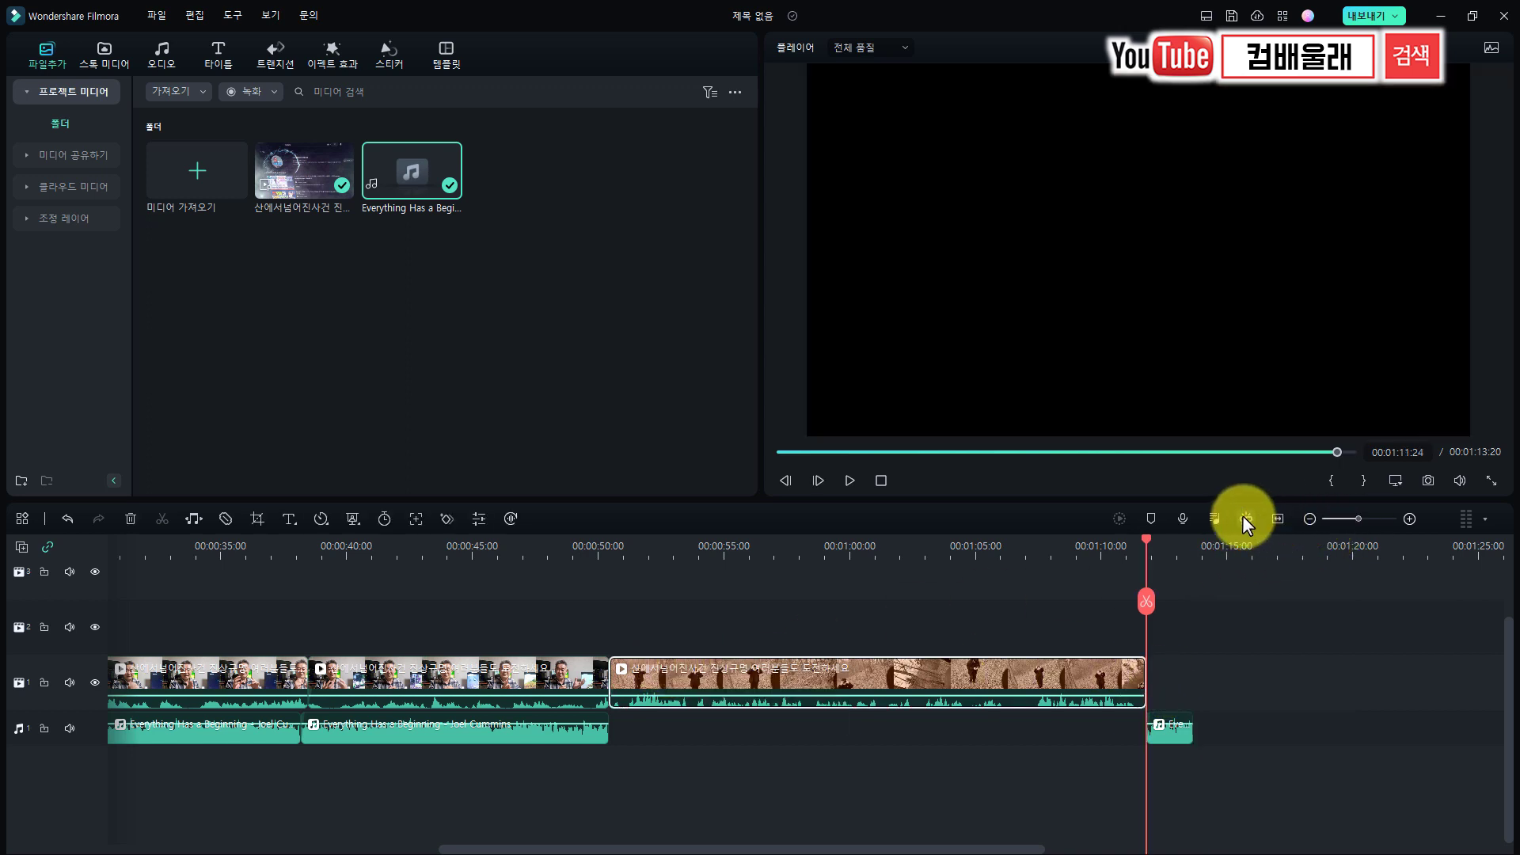
pyautogui.moveTo(661, 678)
pyautogui.mouseDown()
pyautogui.moveTo(842, 689)
pyautogui.moveTo(662, 670)
pyautogui.mouseUp()
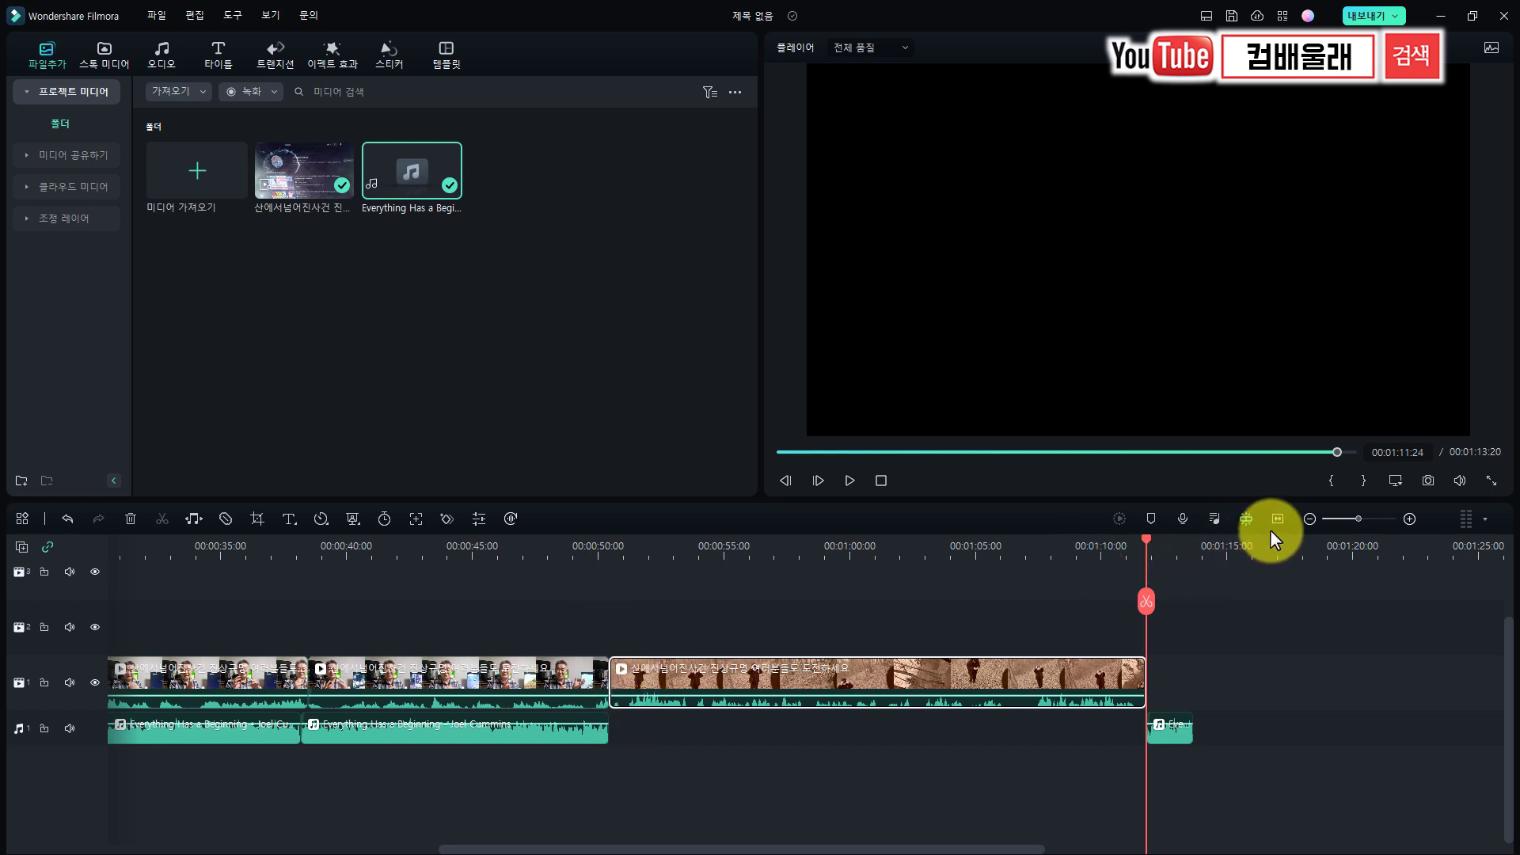
pyautogui.click(631, 682)
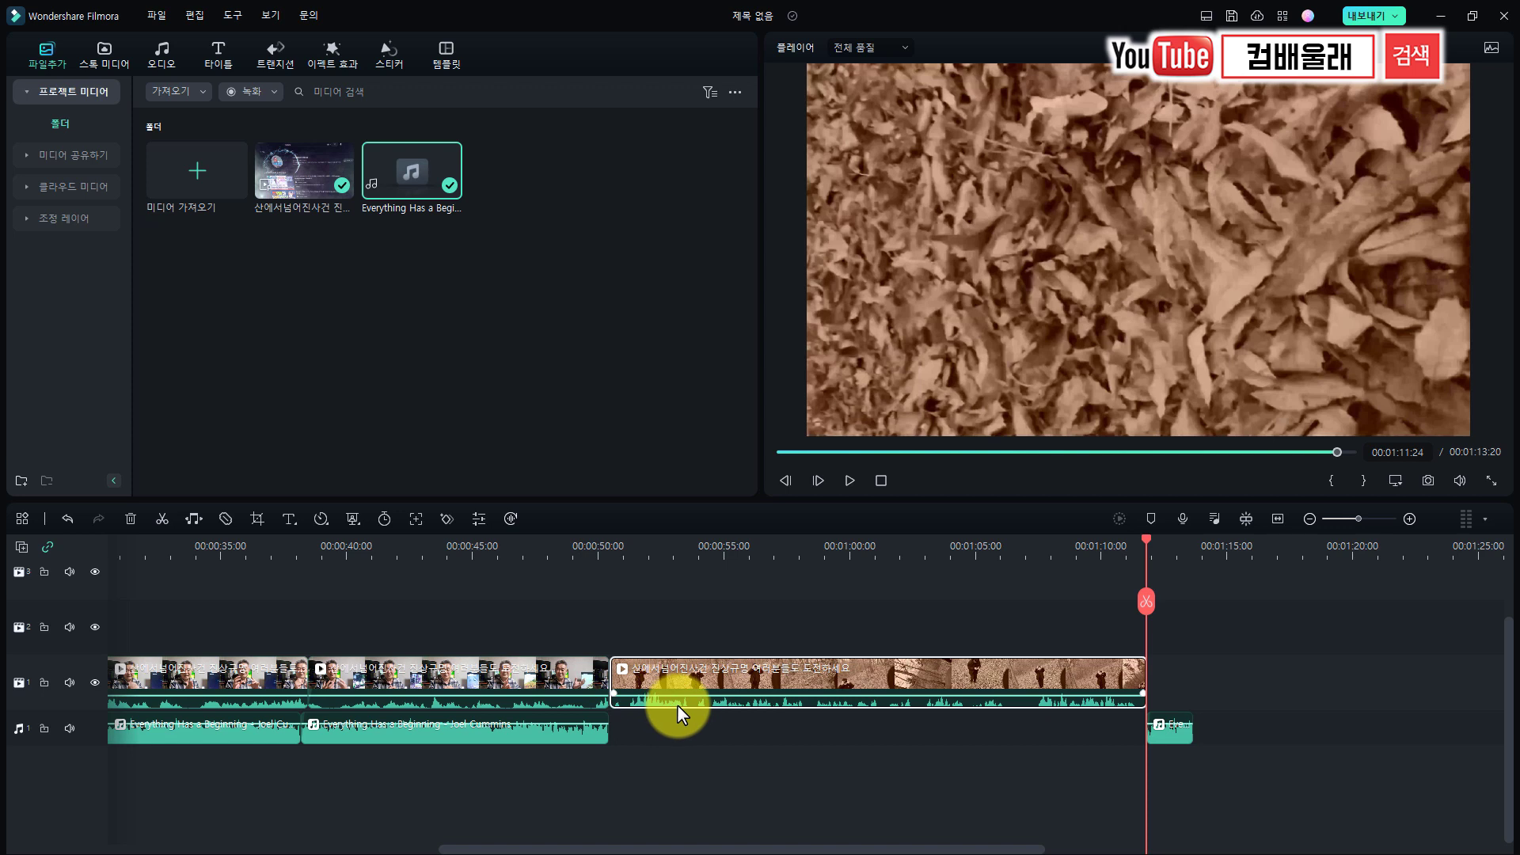
# Examine the junction between the third and last video clips at single-frame scale
pyautogui.scroll(-3, 678, 705)
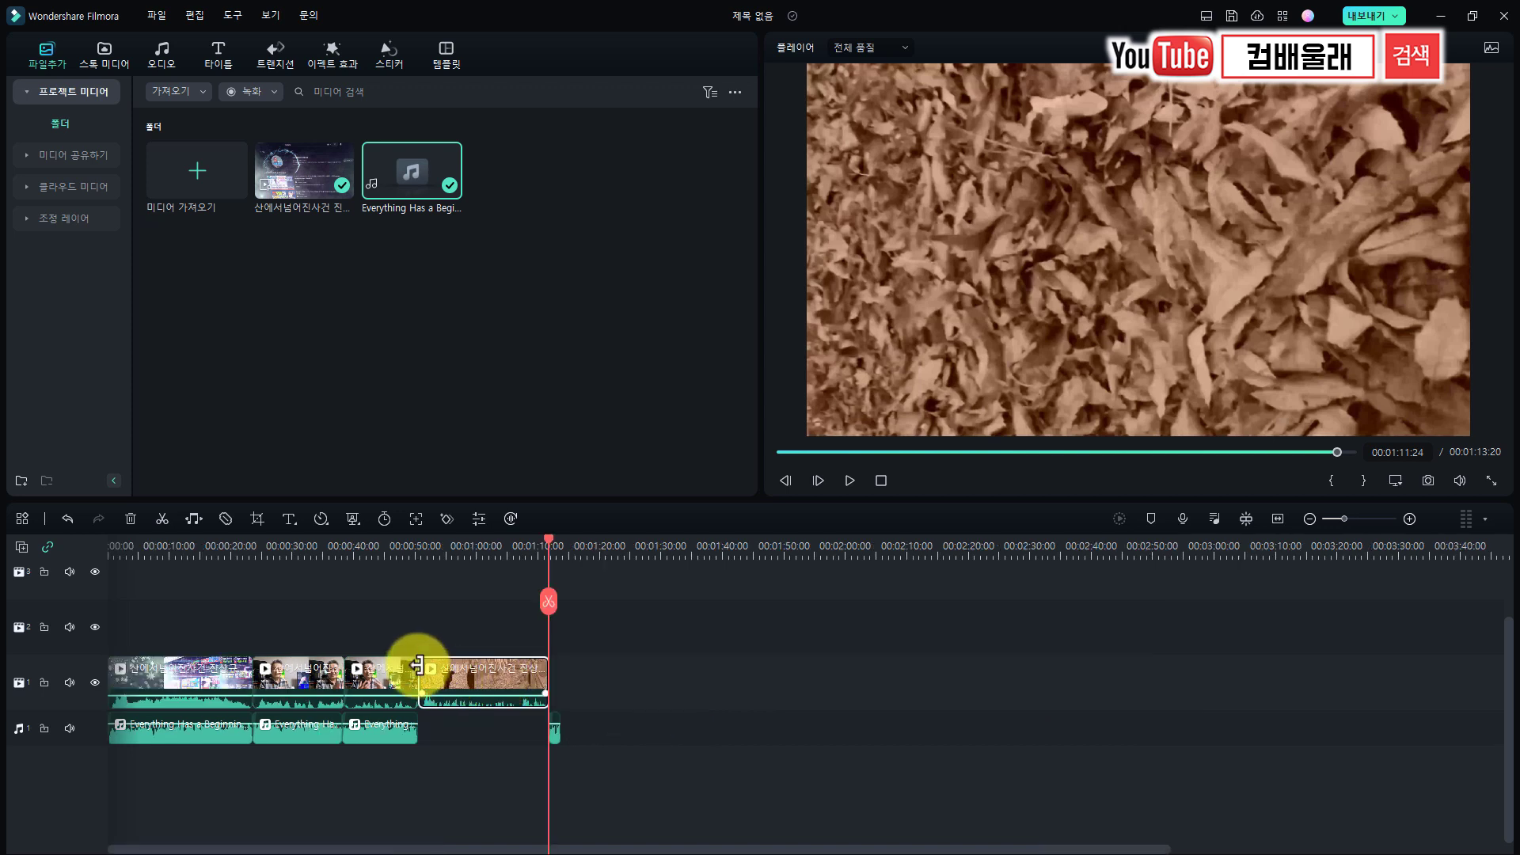
pyautogui.click(419, 718)
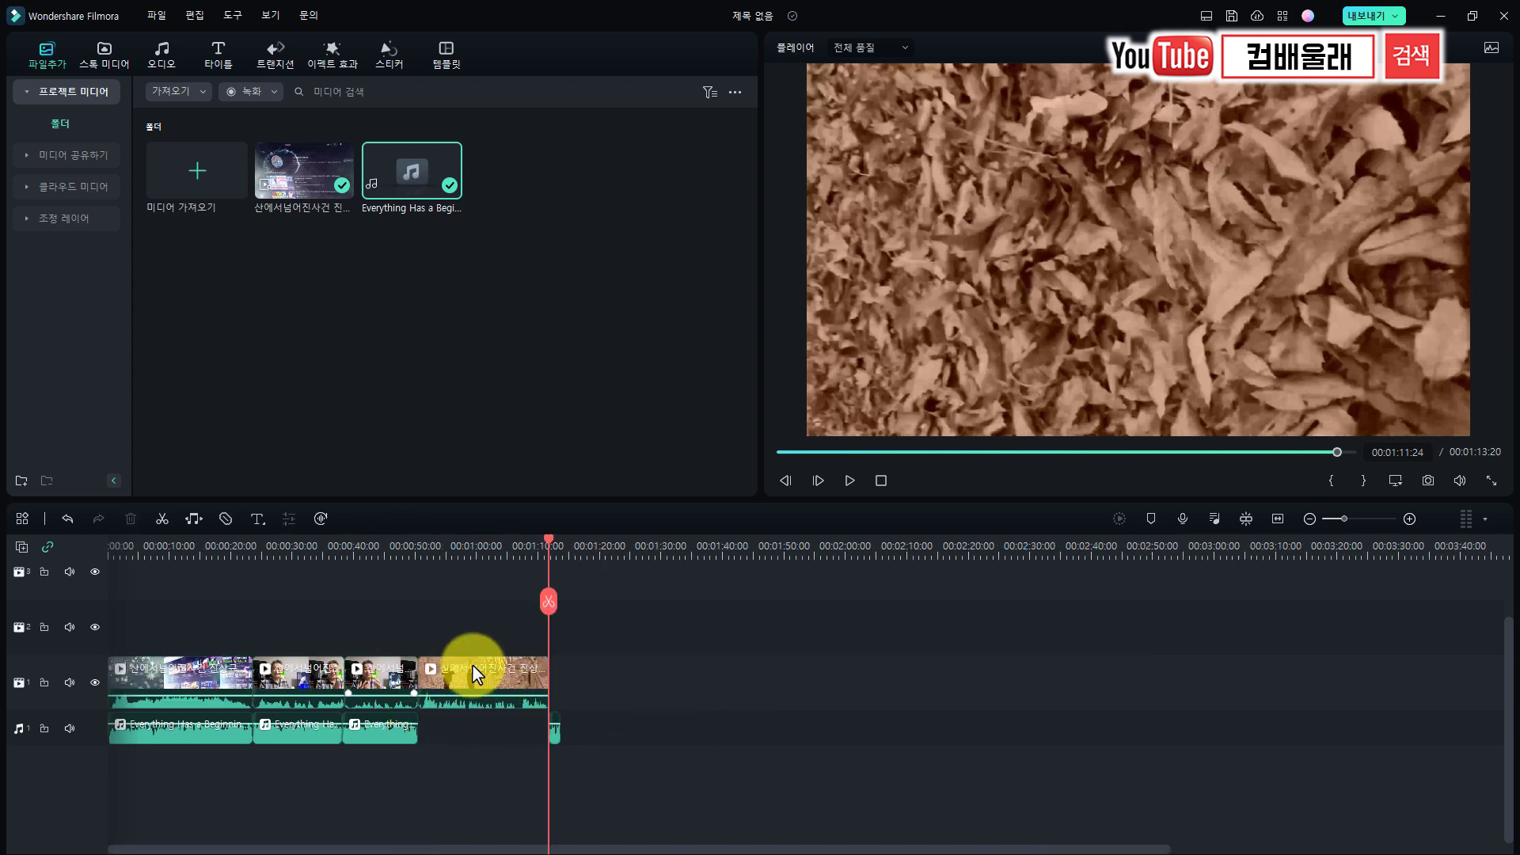
pyautogui.click(419, 544)
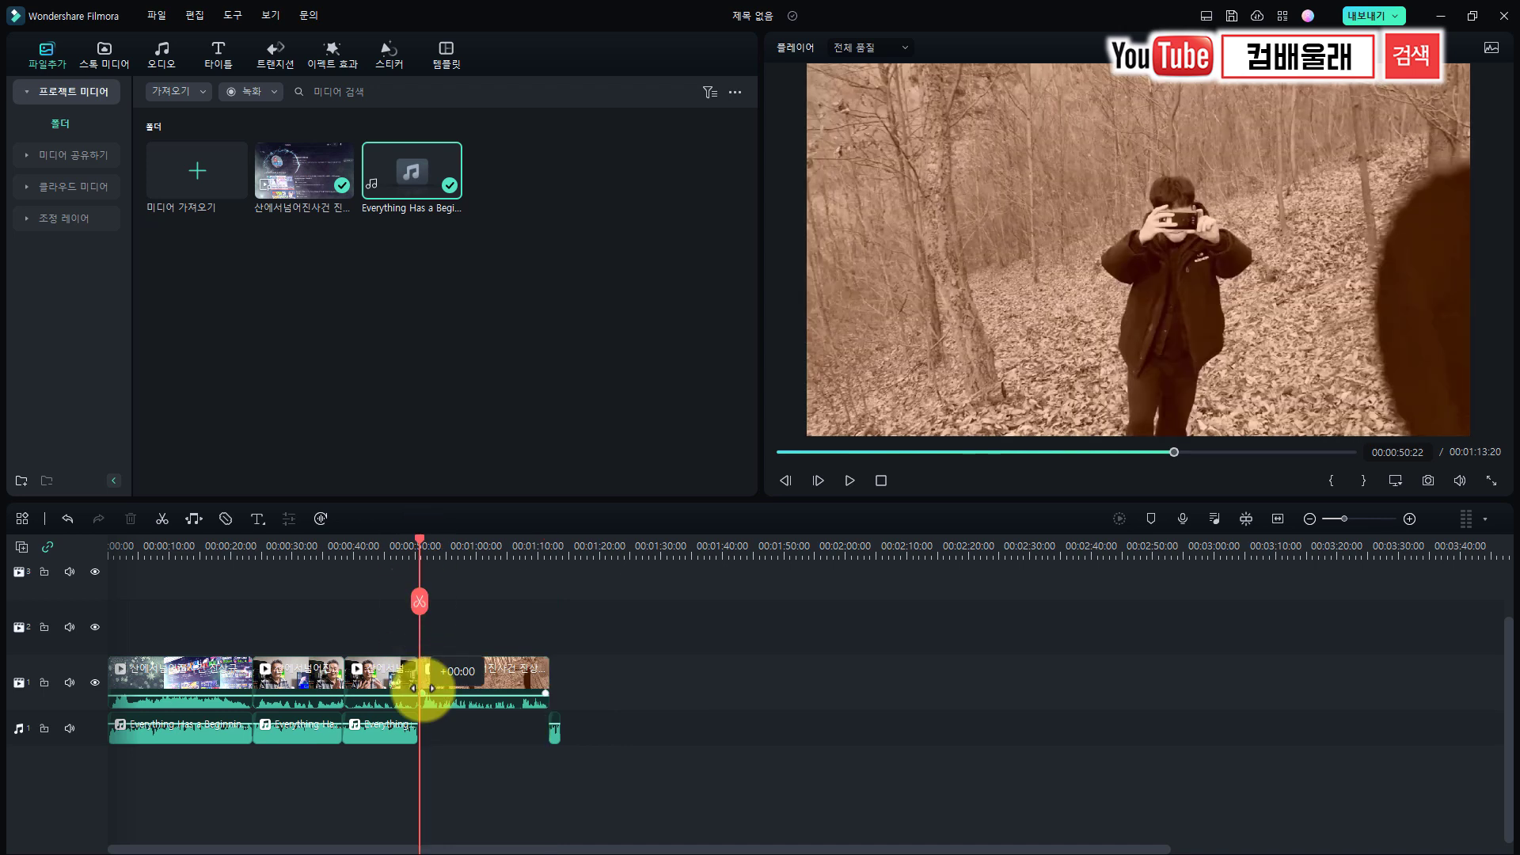
pyautogui.scroll(3, 560, 703)
pyautogui.scroll(5, 833, 681)
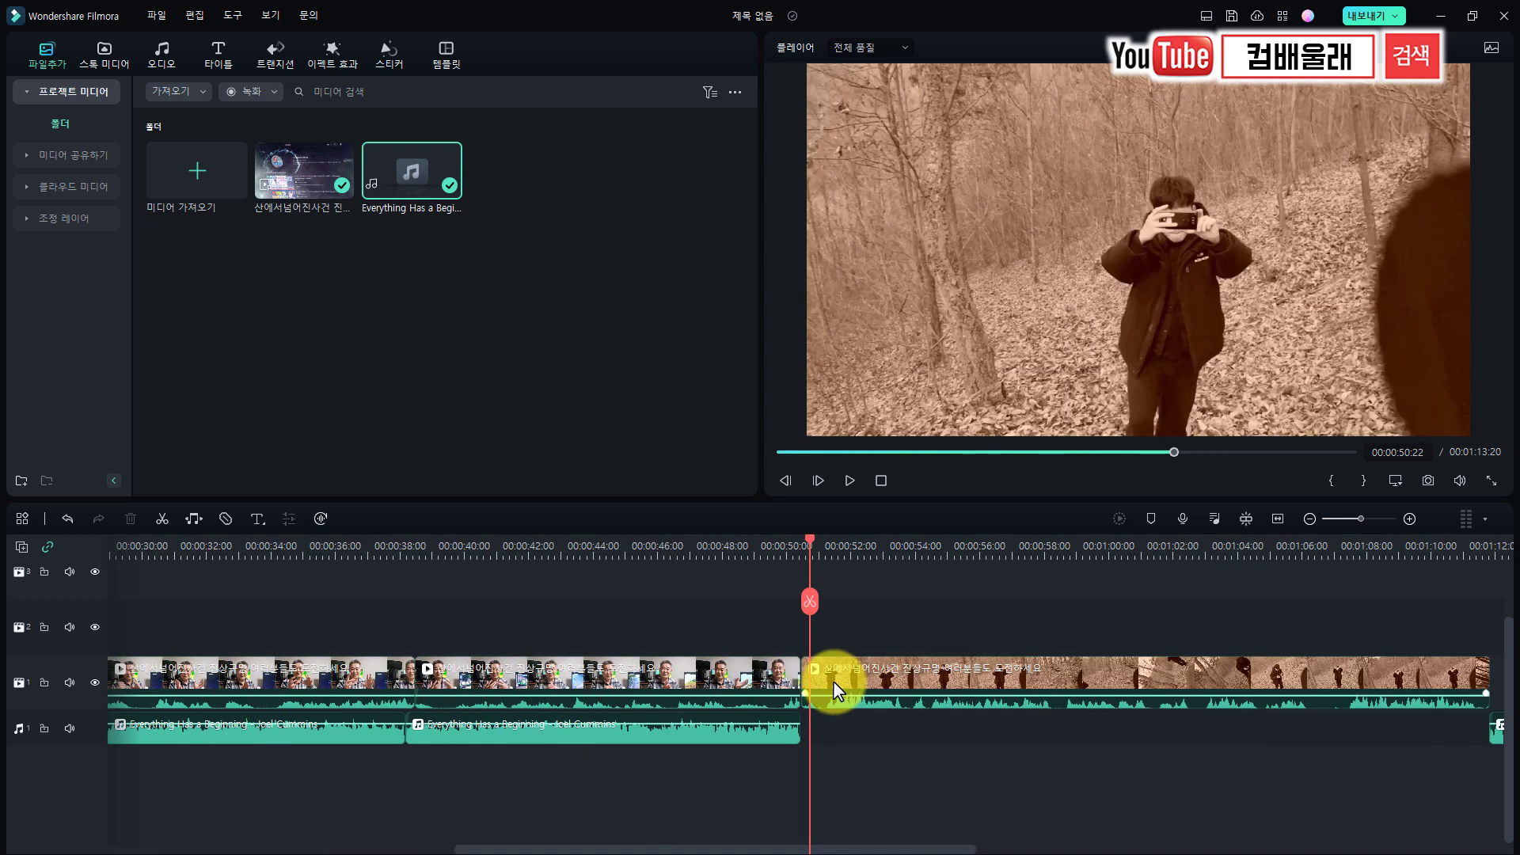
pyautogui.scroll(4, 782, 676)
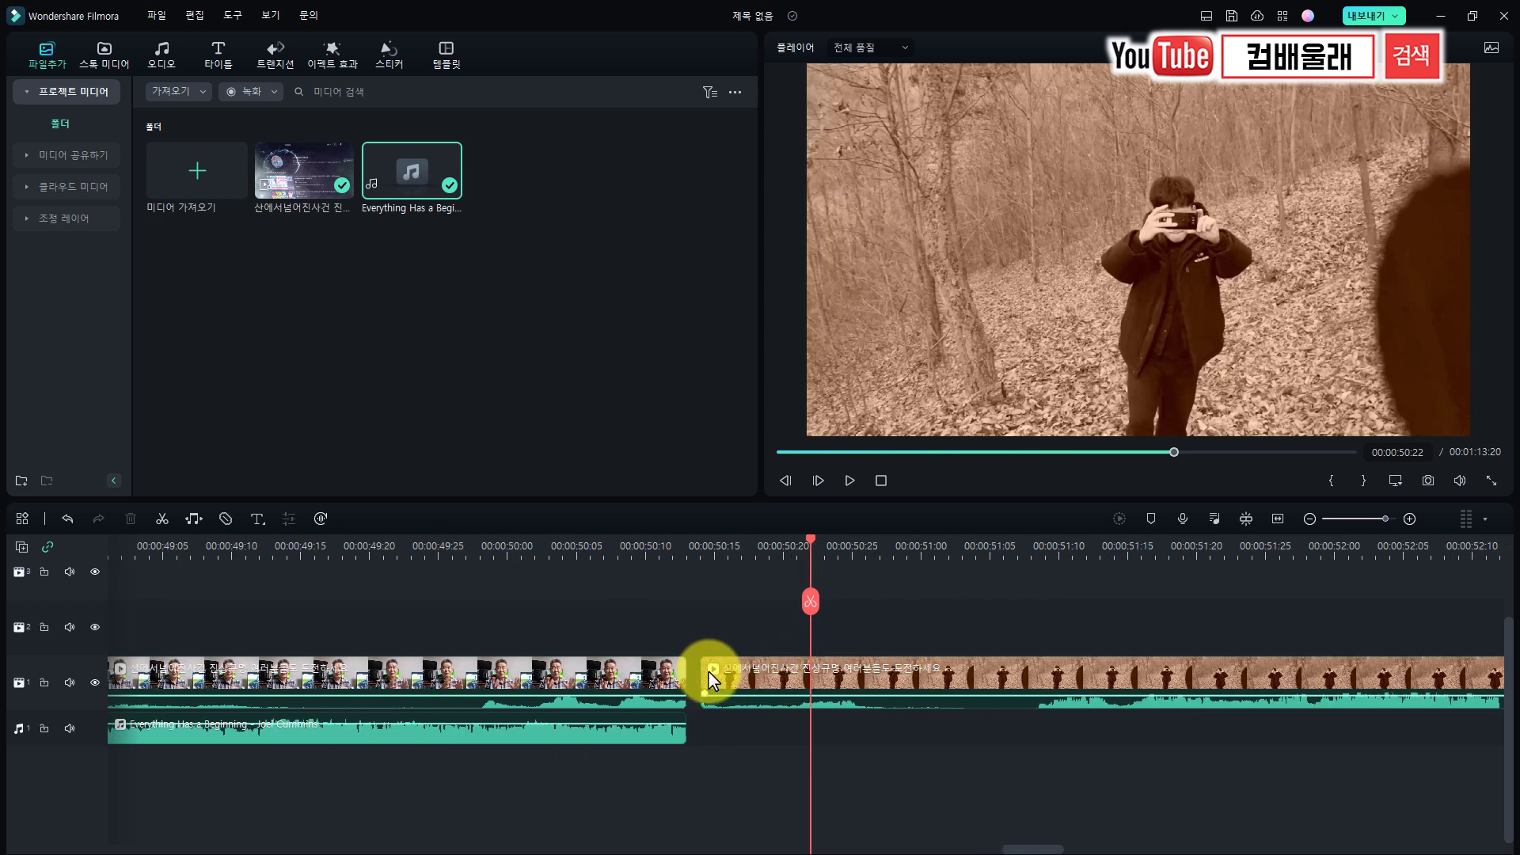
# Play across the gap from 00:00:50:12 and return the playhead to the last video clip's start at 00:00:50:14
pyautogui.moveTo(810, 540); pyautogui.dragTo(550, 579)
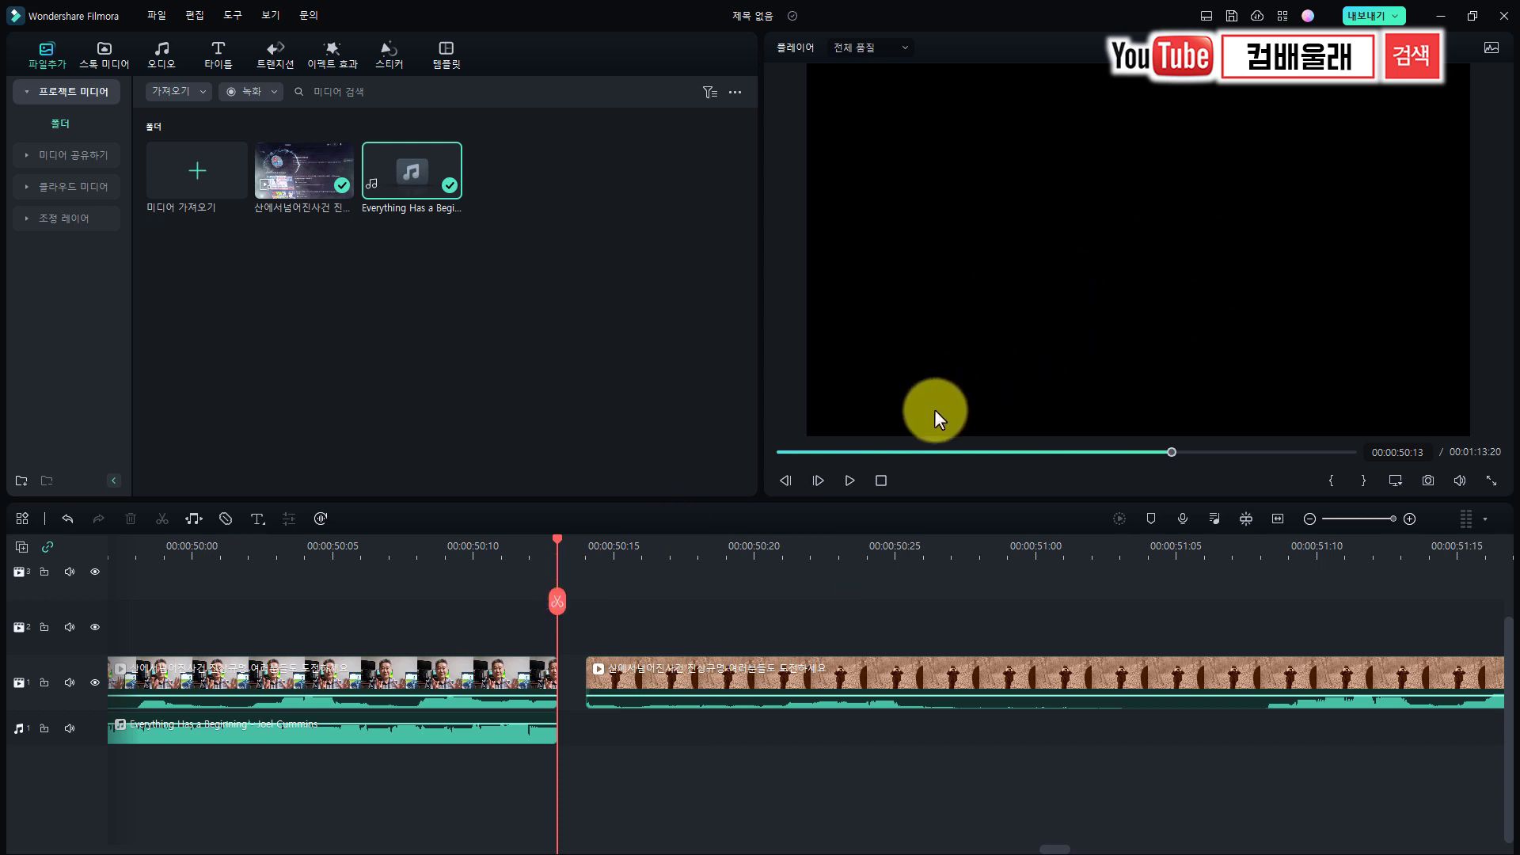
pyautogui.moveTo(554, 543); pyautogui.dragTo(525, 554)
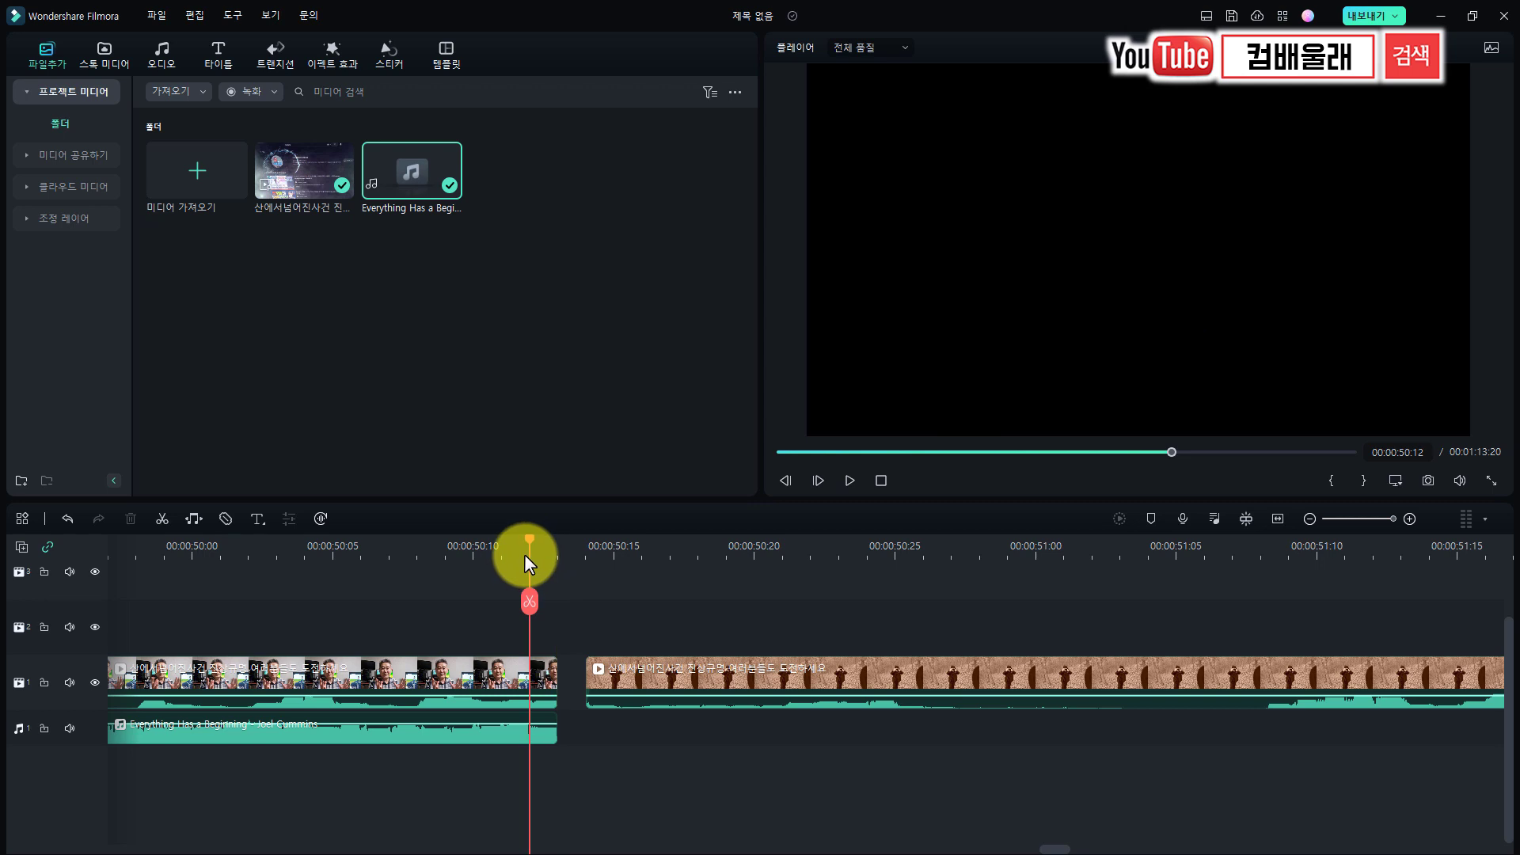
pyautogui.press('space')
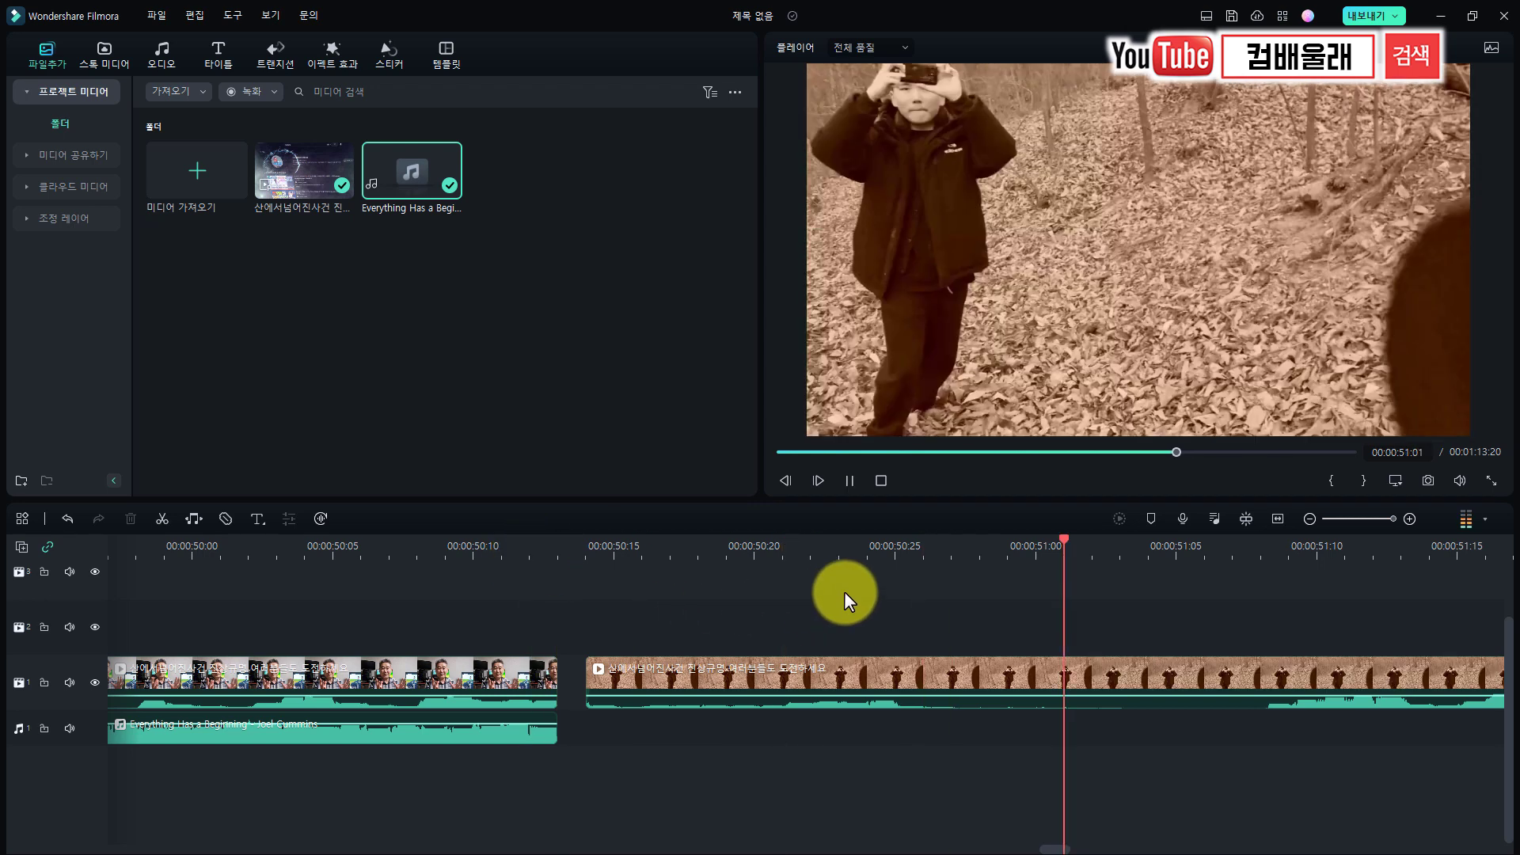
pyautogui.press('space')
pyautogui.moveTo(1177, 540); pyautogui.dragTo(597, 589)
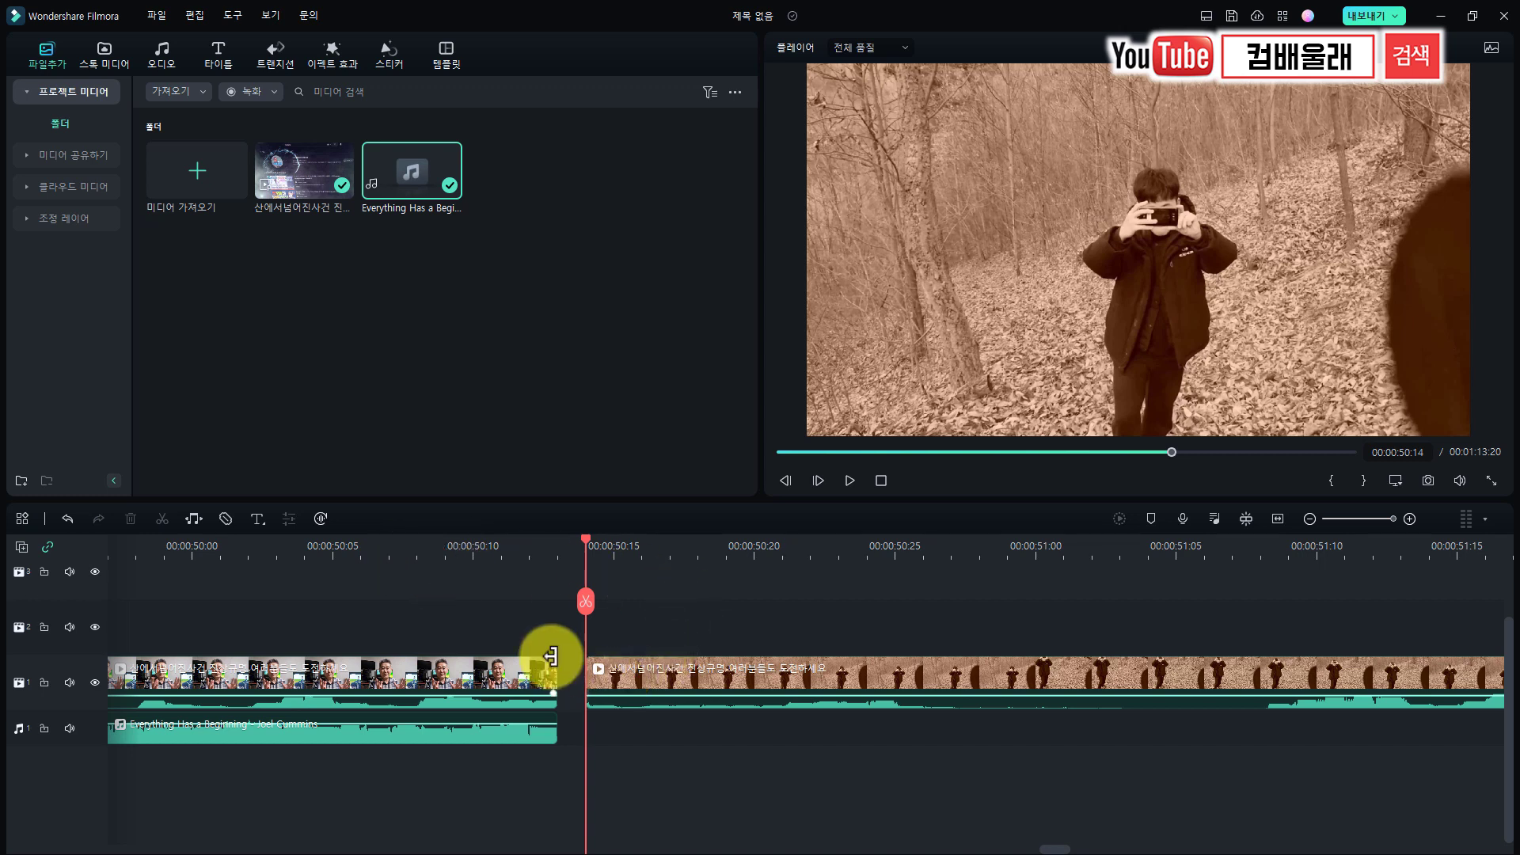
# Move the third and last video clips, together with the music piece beneath, slightly later on the timeline
pyautogui.scroll(-5, 554, 652)
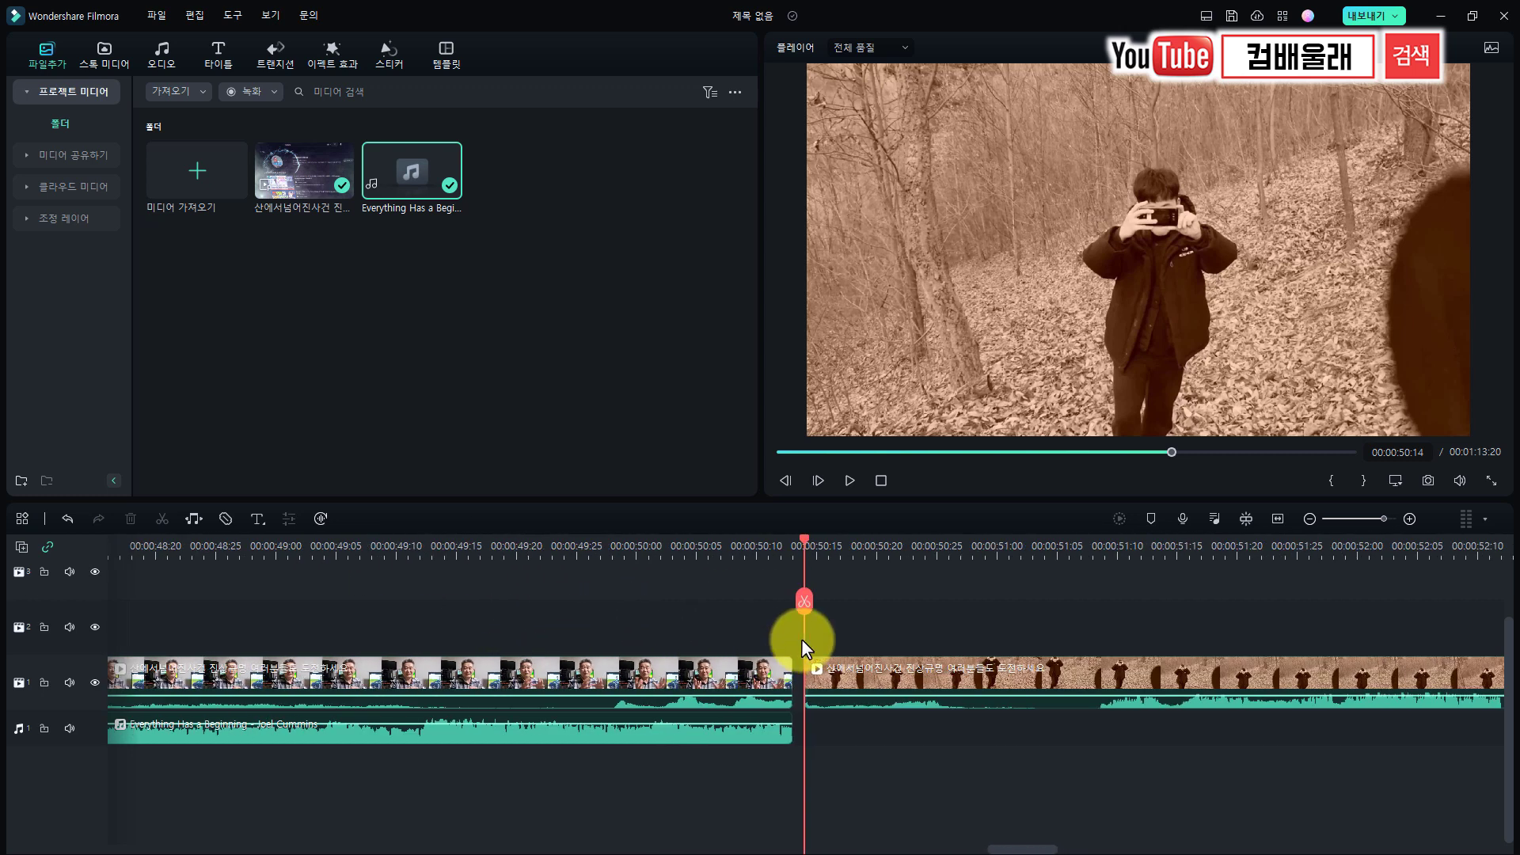
pyautogui.scroll(-3, 913, 653)
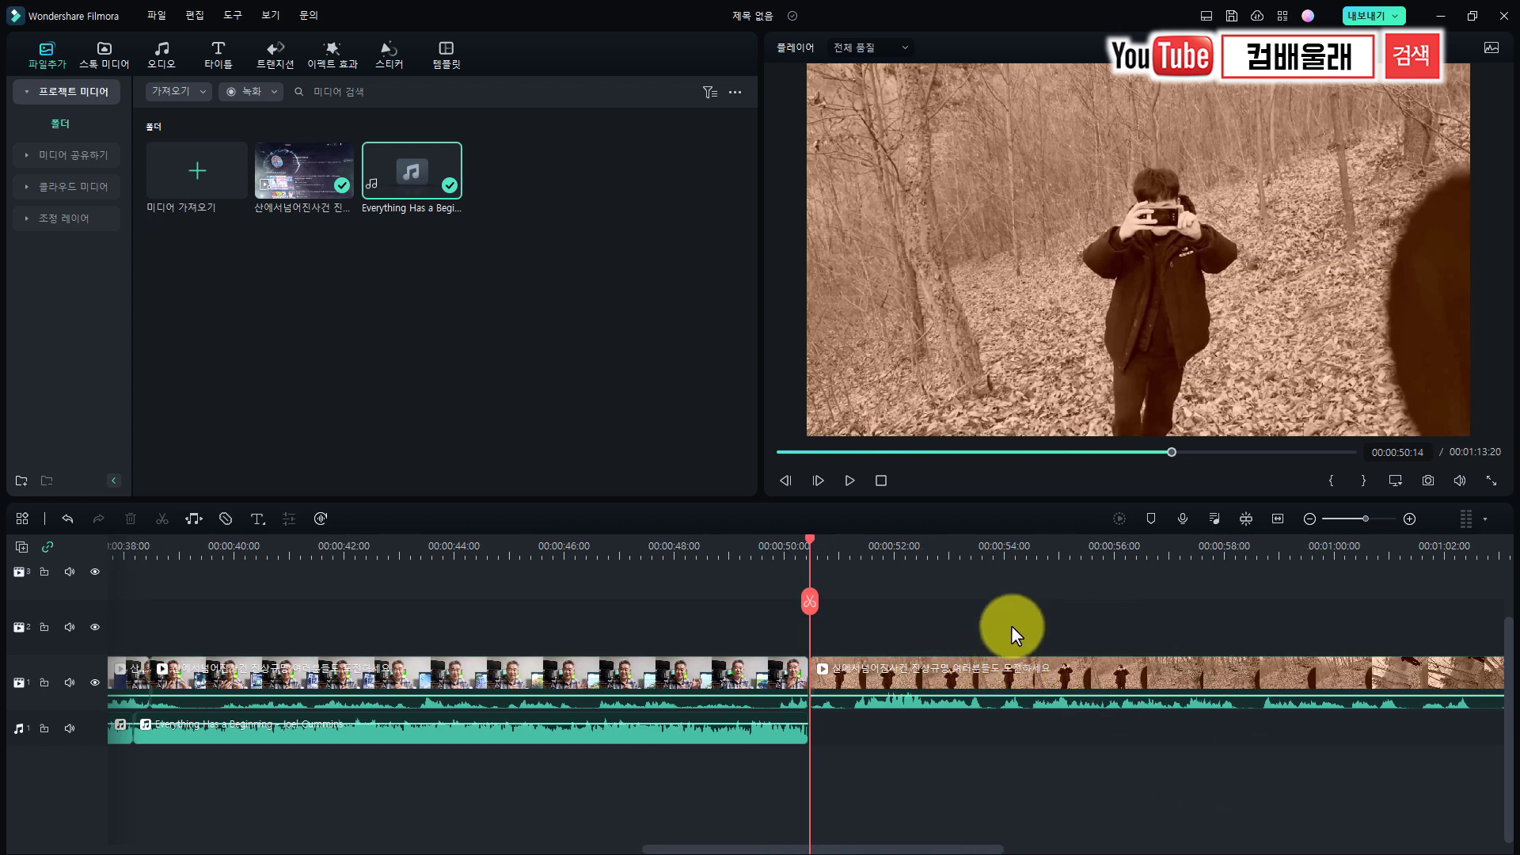
pyautogui.scroll(-2, 878, 717)
pyautogui.moveTo(475, 699)
pyautogui.mouseDown()
pyautogui.moveTo(417, 696)
pyautogui.moveTo(567, 689)
pyautogui.moveTo(499, 689)
pyautogui.mouseUp()
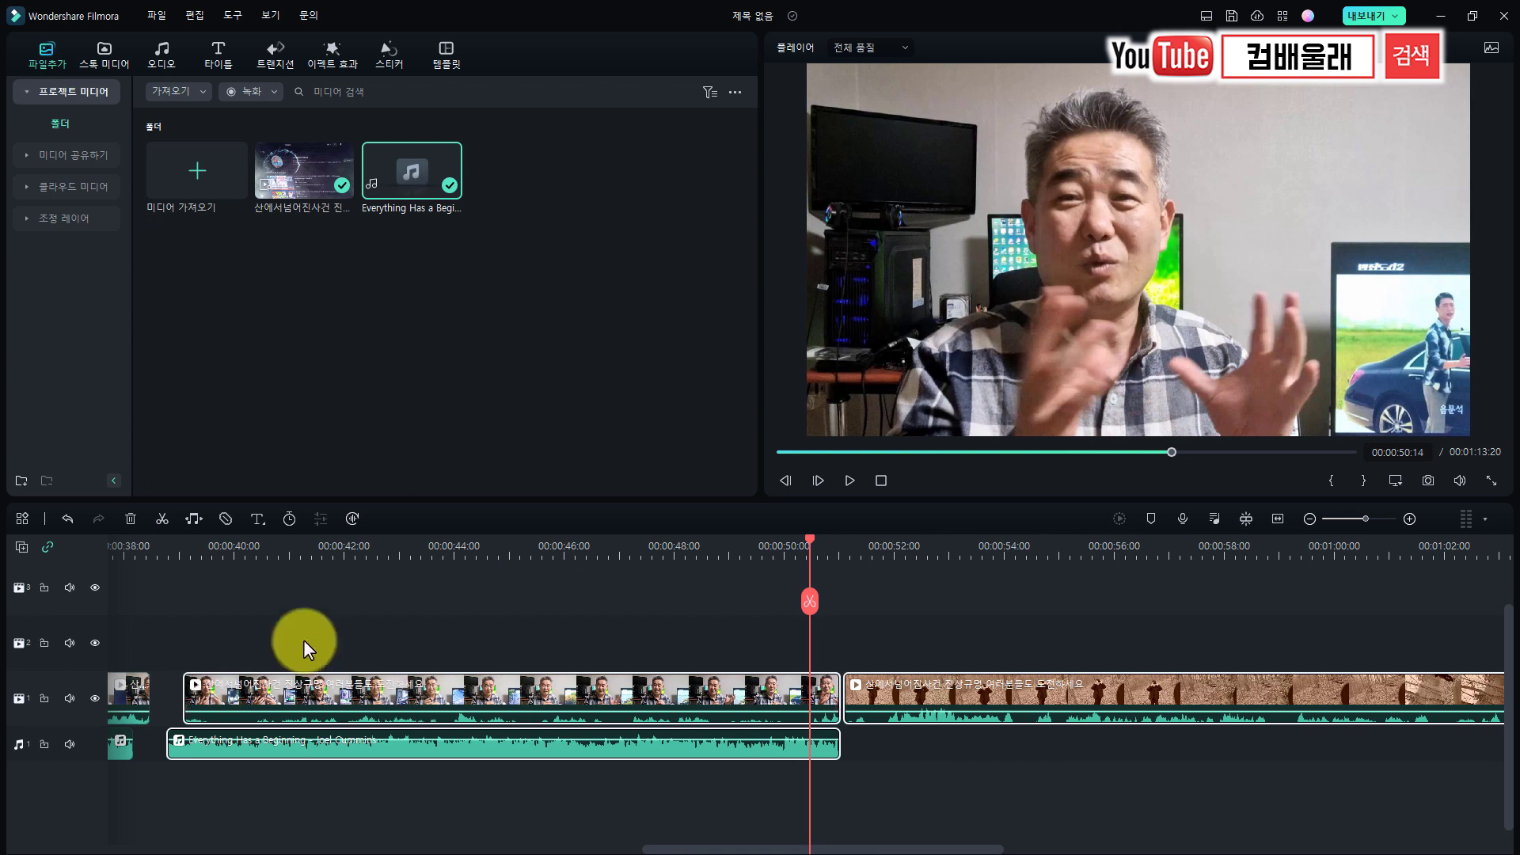